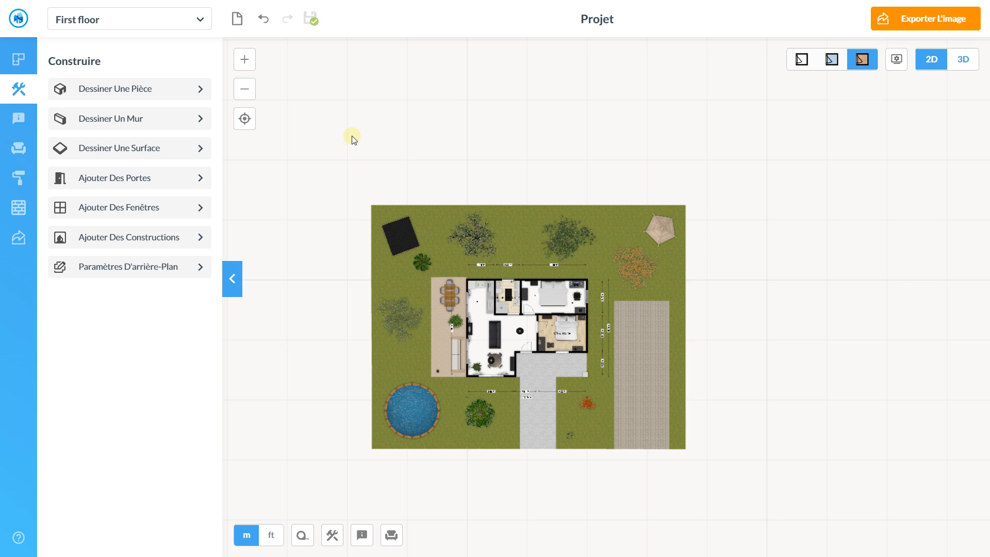
- Review the furnished 2D plan of the first floor and garden, and display the house in 3D
{"action": "left_click_drag", "start_coordinate": [318, 183], "coordinate": [312, 149]}
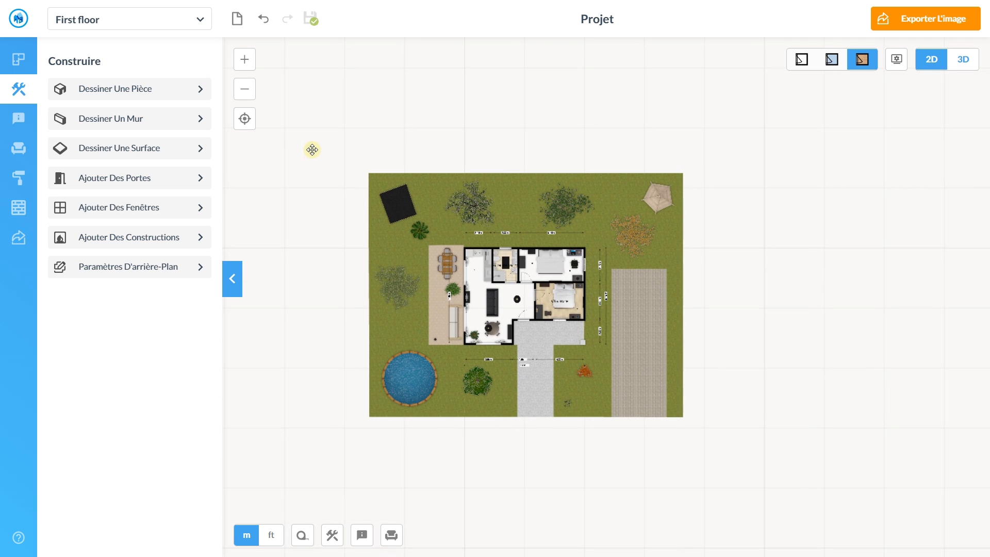
{"action": "scroll", "coordinate": [319, 149], "scroll_direction": "up", "scroll_amount": 1}
{"action": "scroll", "coordinate": [319, 149], "scroll_direction": "down", "scroll_amount": 1}
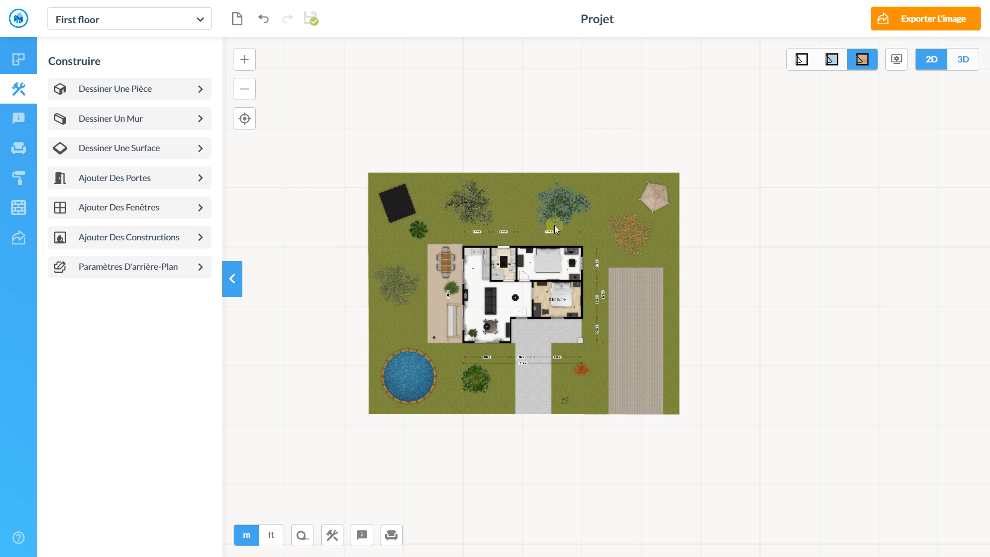
{"action": "scroll", "coordinate": [555, 225], "scroll_direction": "up", "scroll_amount": 5}
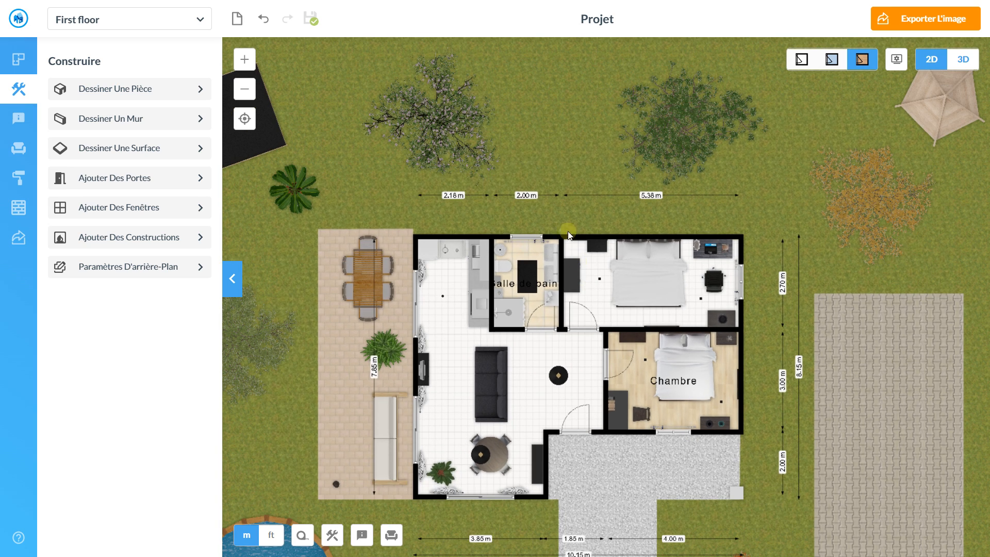
{"action": "scroll", "coordinate": [691, 304], "scroll_direction": "down", "scroll_amount": 5}
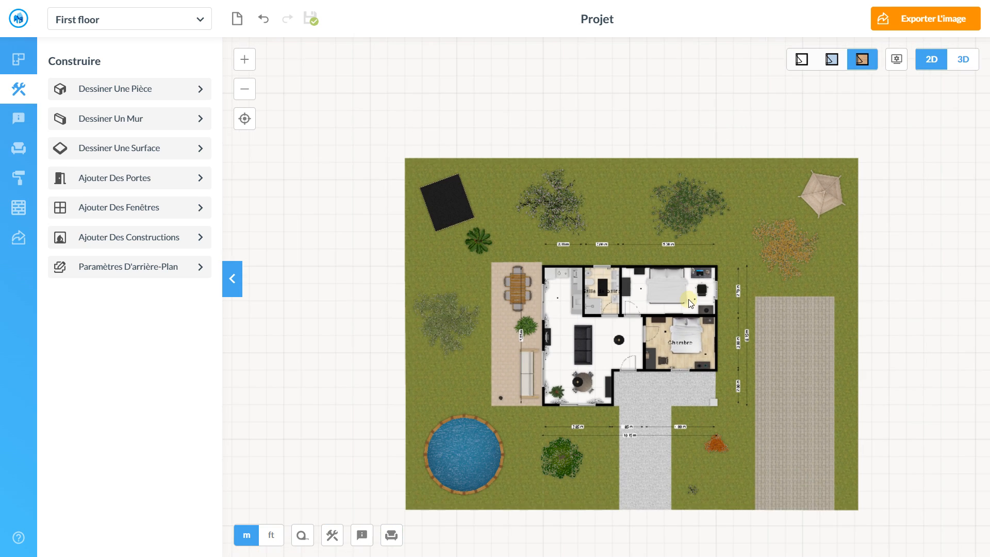
{"action": "left_click", "coordinate": [963, 60]}
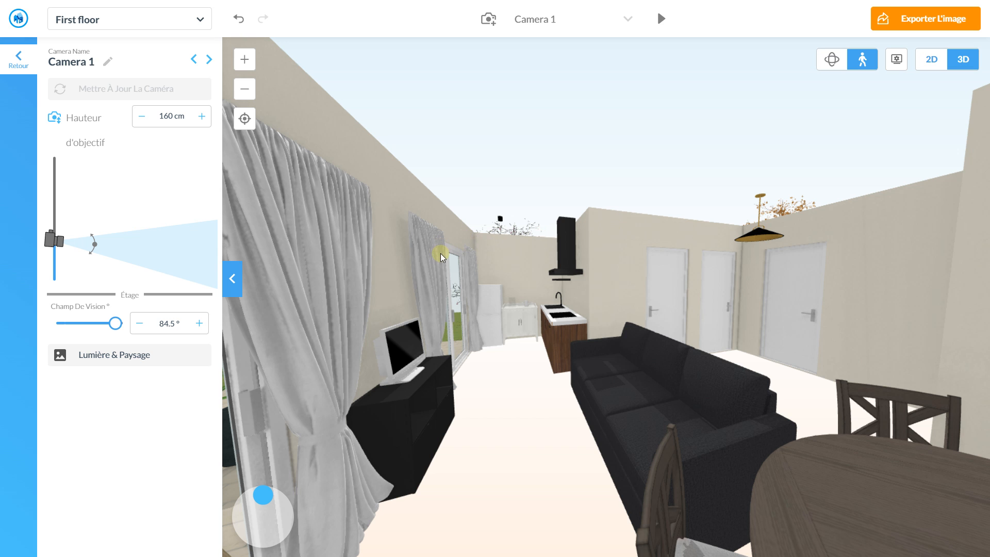
- Look around from Camera 1, preview the Camera 2 viewpoint and return to Camera 1
{"action": "mouse_move", "coordinate": [441, 257]}
{"action": "left_mouse_down"}
{"action": "mouse_move", "coordinate": [515, 254]}
{"action": "mouse_move", "coordinate": [460, 230]}
{"action": "mouse_move", "coordinate": [445, 250]}
{"action": "left_mouse_up"}
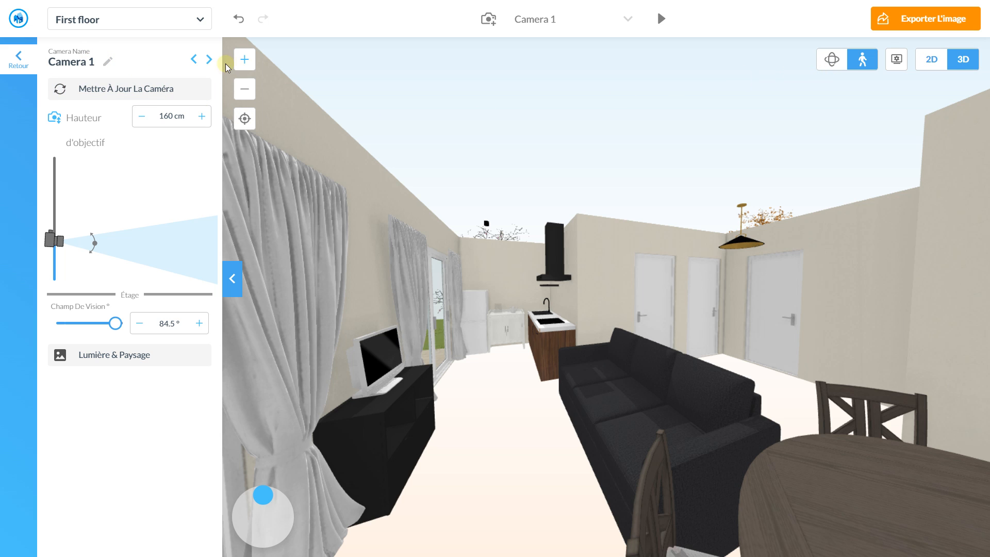
{"action": "left_click", "coordinate": [209, 60]}
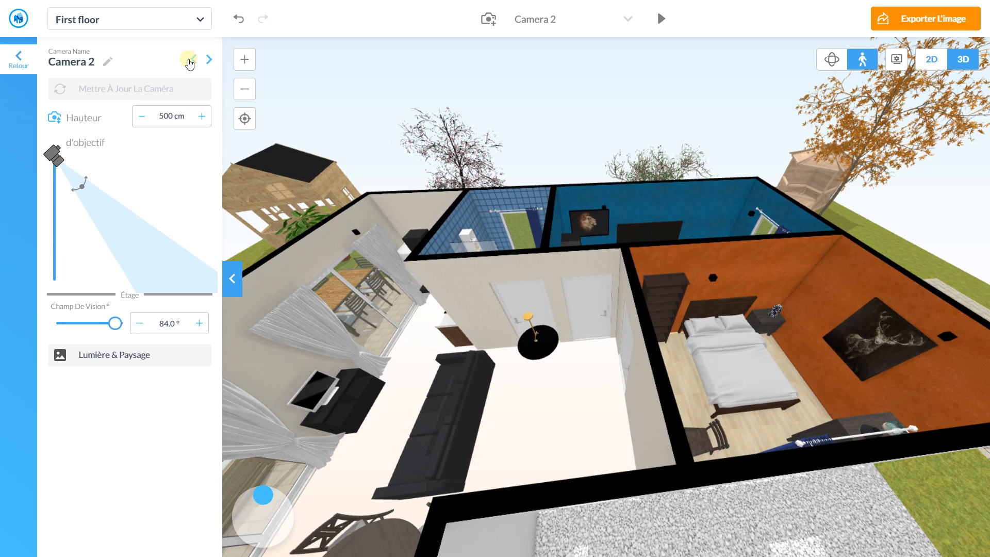
{"action": "left_click", "coordinate": [188, 60]}
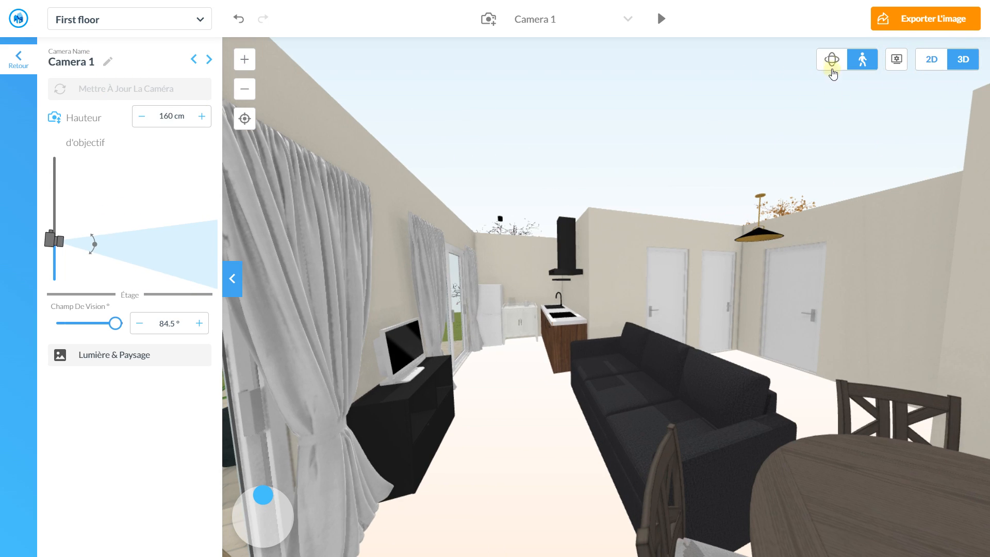
- Switch the 3D display to the orbit overview, try a lens height of 200 cm and recentre the view
{"action": "left_click", "coordinate": [832, 60]}
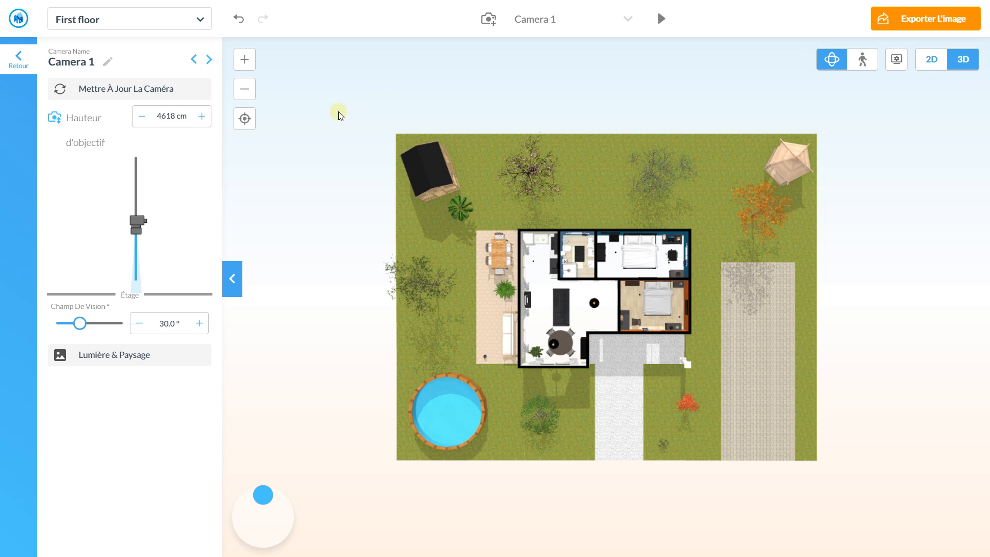
{"action": "scroll", "coordinate": [600, 251], "scroll_direction": "up", "scroll_amount": 10}
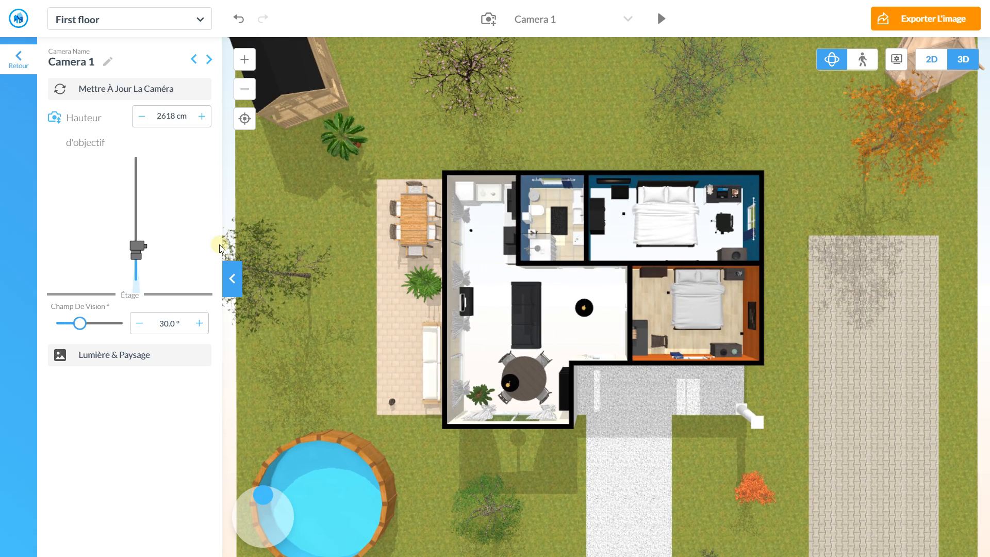
{"action": "left_click_drag", "start_coordinate": [137, 246], "coordinate": [139, 292]}
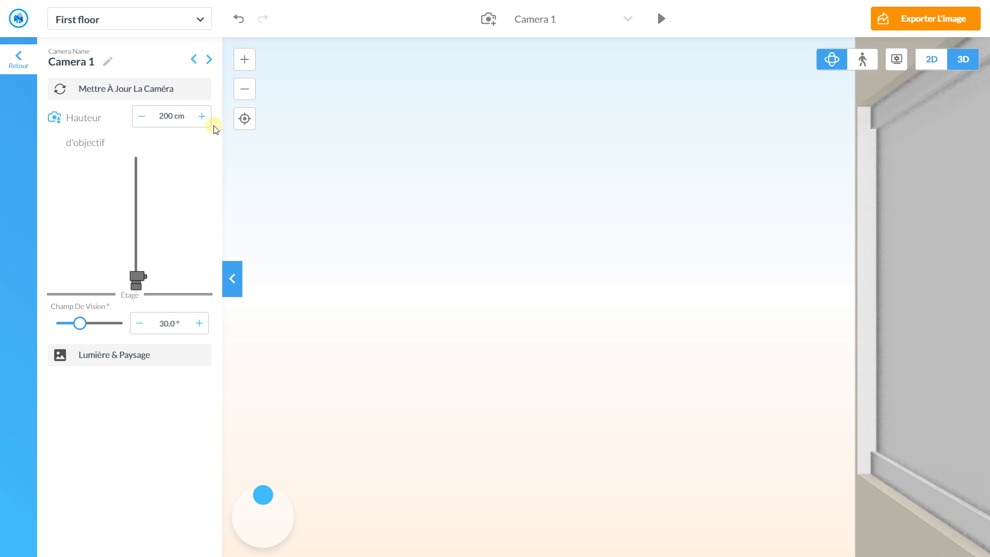
{"action": "left_click", "coordinate": [247, 120]}
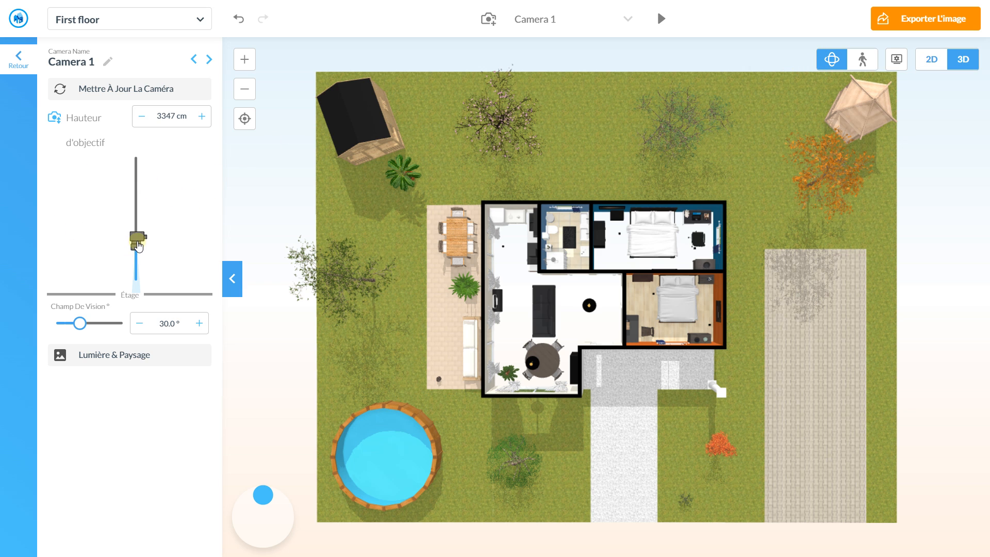
- Set the orbit camera's field of view to 38.0° and its lens height to 2943 cm
{"action": "mouse_move", "coordinate": [137, 237]}
{"action": "left_mouse_down"}
{"action": "mouse_move", "coordinate": [139, 212]}
{"action": "mouse_move", "coordinate": [151, 283]}
{"action": "mouse_move", "coordinate": [138, 250]}
{"action": "mouse_move", "coordinate": [148, 246]}
{"action": "left_mouse_up"}
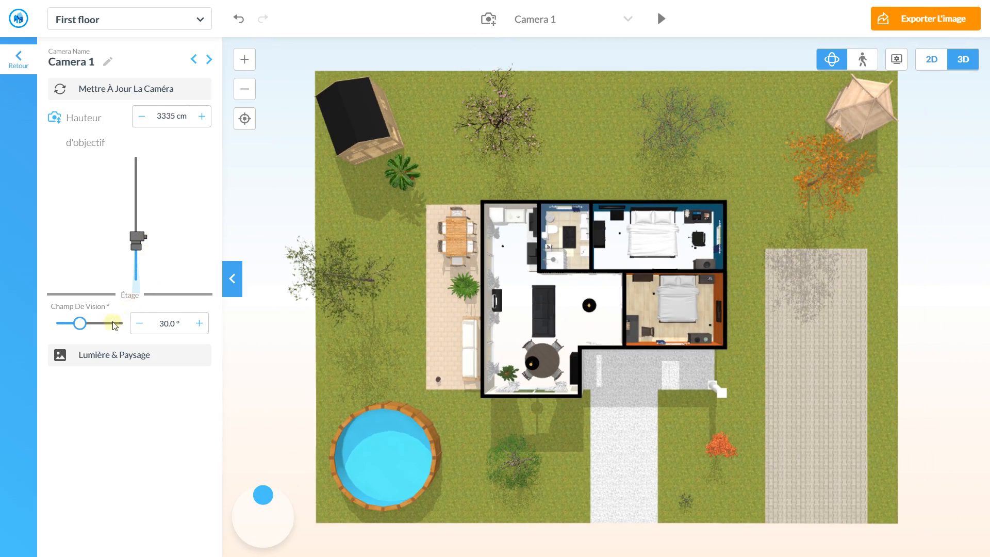
{"action": "mouse_move", "coordinate": [81, 326]}
{"action": "left_mouse_down"}
{"action": "mouse_move", "coordinate": [104, 329]}
{"action": "mouse_move", "coordinate": [87, 325]}
{"action": "left_mouse_up"}
{"action": "left_click", "coordinate": [202, 118]}
{"action": "left_click", "coordinate": [202, 118]}
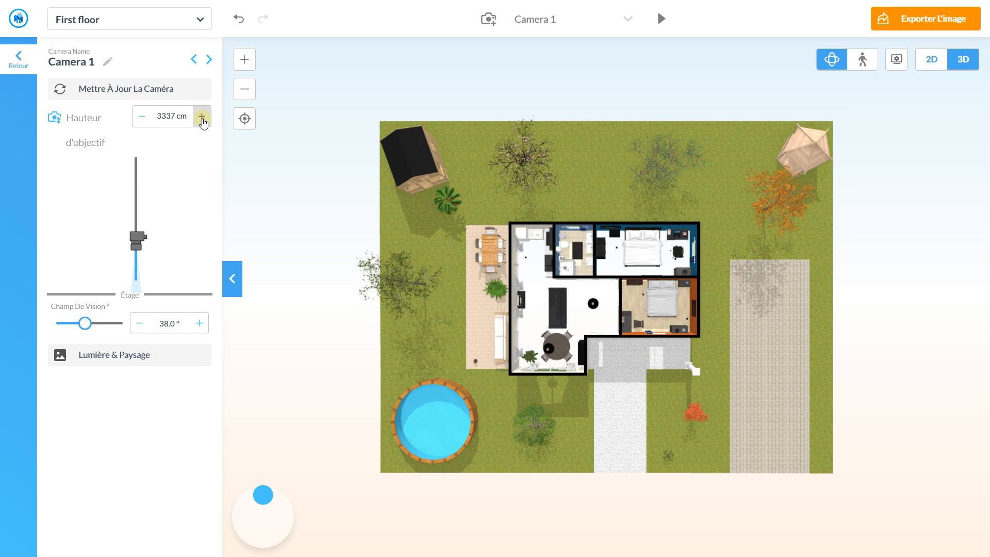
{"action": "left_click", "coordinate": [202, 118]}
{"action": "mouse_move", "coordinate": [137, 239]}
{"action": "left_mouse_down"}
{"action": "mouse_move", "coordinate": [147, 285]}
{"action": "mouse_move", "coordinate": [139, 251]}
{"action": "left_mouse_up"}
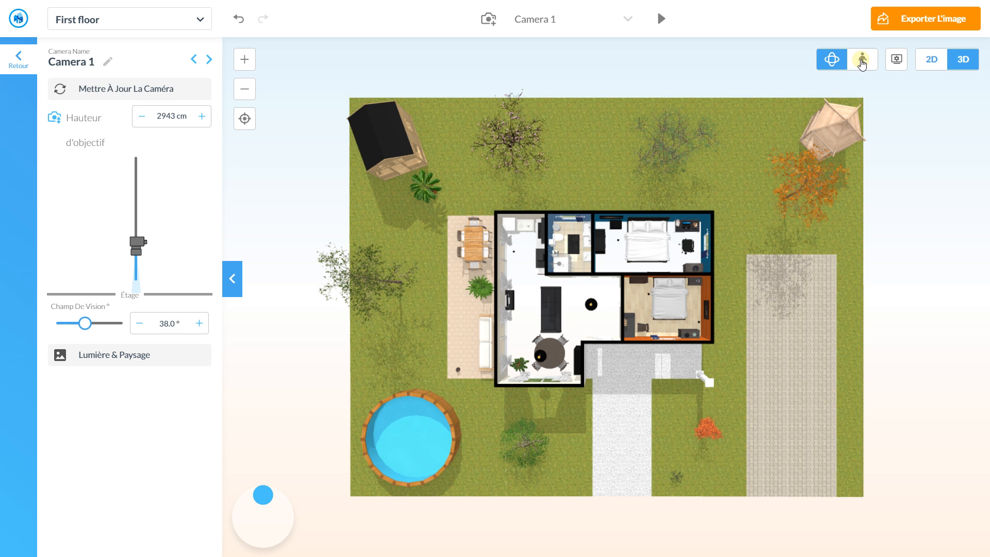
- Switch to the first-person walkthrough and adjust the lens height in 1 cm increments, ending at 165 cm
{"action": "left_click", "coordinate": [862, 61]}
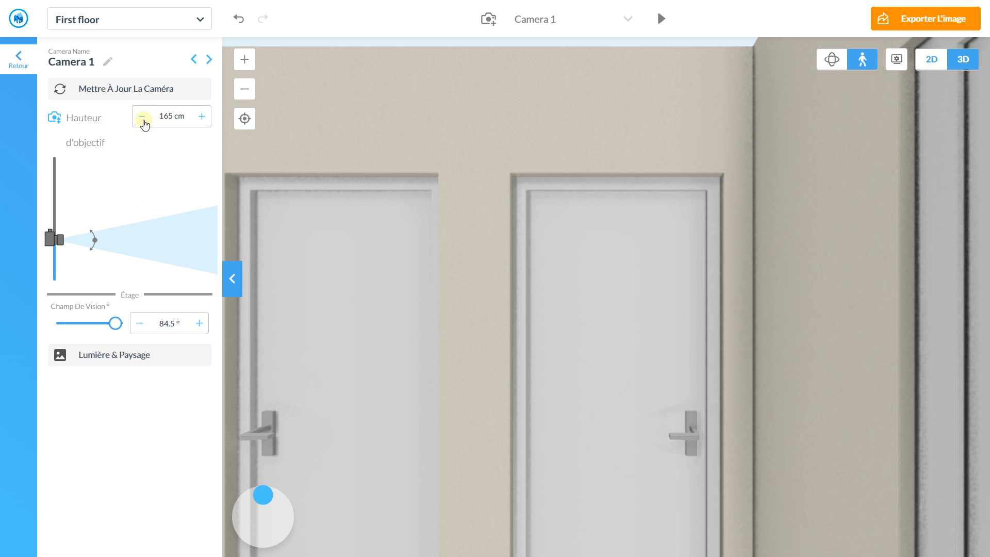
{"action": "left_click_drag", "start_coordinate": [162, 114], "coordinate": [186, 114]}
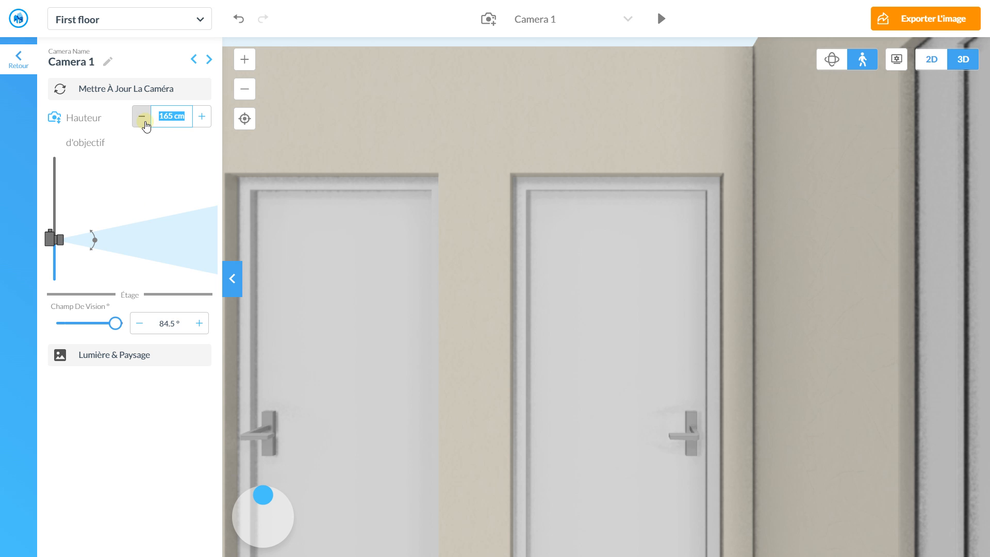
{"action": "left_click", "coordinate": [145, 122]}
{"action": "left_click", "coordinate": [145, 121]}
{"action": "left_click", "coordinate": [145, 122]}
{"action": "left_click", "coordinate": [145, 122]}
{"action": "left_click", "coordinate": [145, 122]}
{"action": "left_click", "coordinate": [199, 119]}
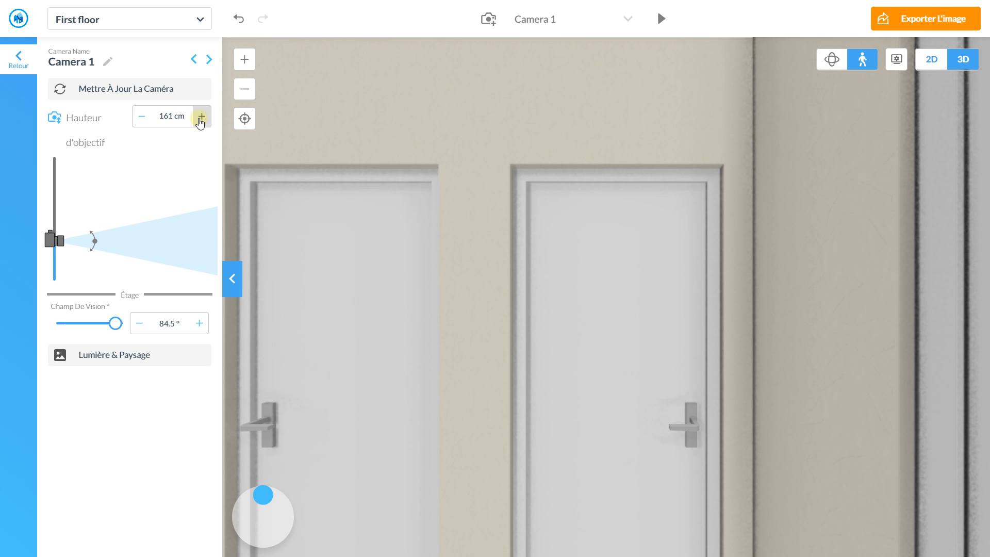
{"action": "left_click", "coordinate": [200, 119]}
{"action": "left_click", "coordinate": [200, 119]}
{"action": "left_click", "coordinate": [200, 118]}
{"action": "left_click", "coordinate": [200, 119]}
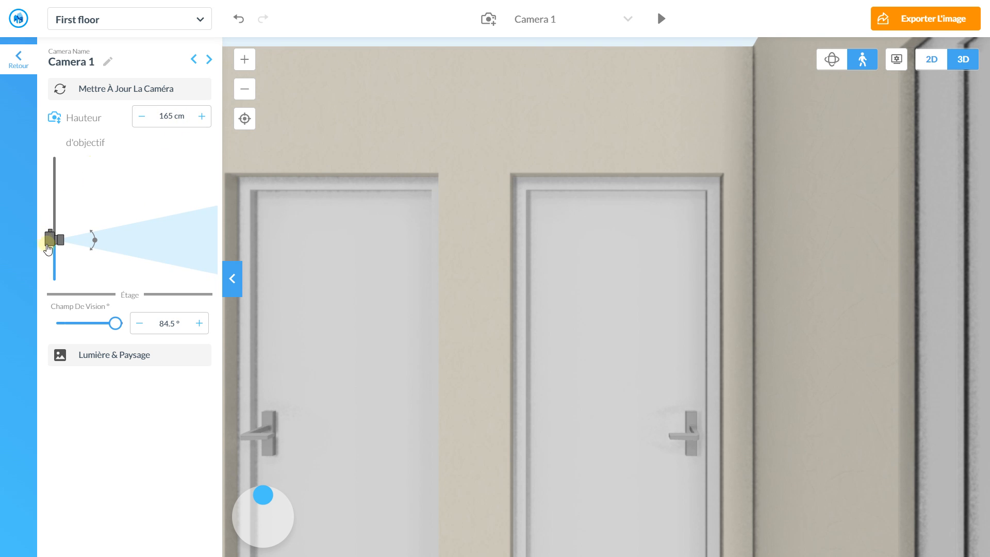
- Set the walkthrough camera's lens height to 162 cm and its field of view to 83.5°
{"action": "left_click_drag", "start_coordinate": [48, 247], "coordinate": [55, 214]}
{"action": "mouse_move", "coordinate": [55, 216]}
{"action": "left_mouse_down"}
{"action": "mouse_move", "coordinate": [55, 267]}
{"action": "mouse_move", "coordinate": [55, 210]}
{"action": "mouse_move", "coordinate": [59, 245]}
{"action": "left_mouse_up"}
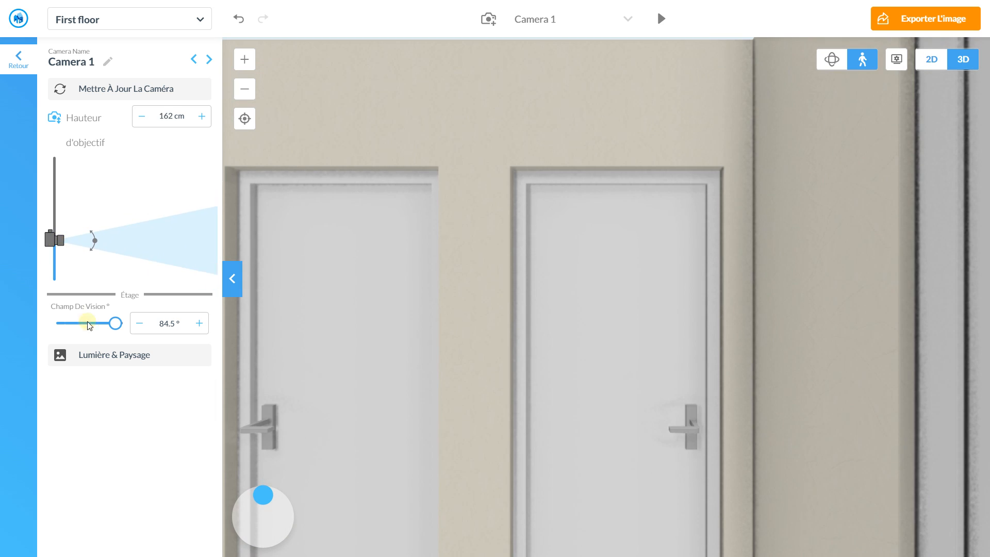
{"action": "mouse_move", "coordinate": [114, 325]}
{"action": "left_mouse_down"}
{"action": "mouse_move", "coordinate": [77, 329]}
{"action": "mouse_move", "coordinate": [141, 329]}
{"action": "mouse_move", "coordinate": [117, 332]}
{"action": "left_mouse_up"}
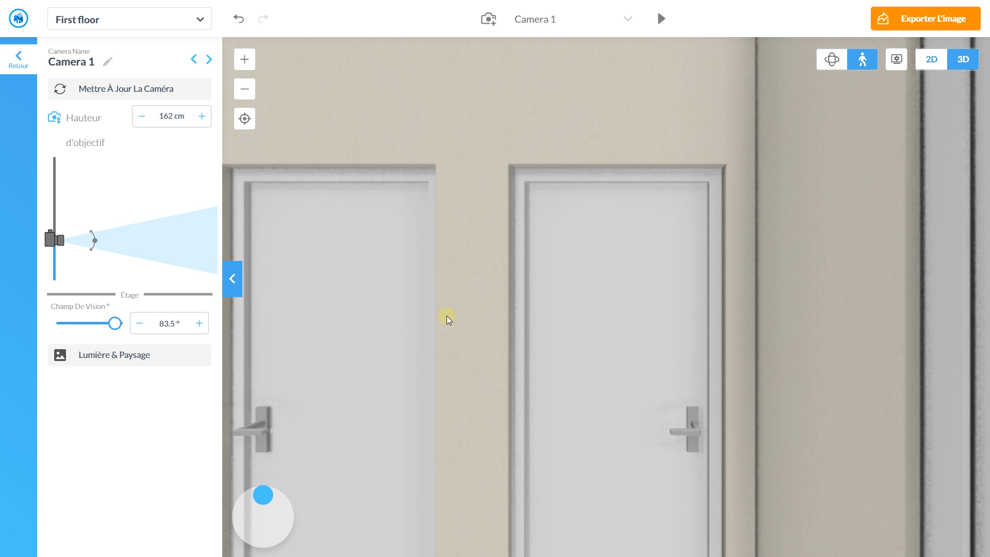
- Walk through the house in first person, examining the living room, the blue and orange bedrooms and the terrace side
{"action": "left_click_drag", "start_coordinate": [447, 315], "coordinate": [736, 314]}
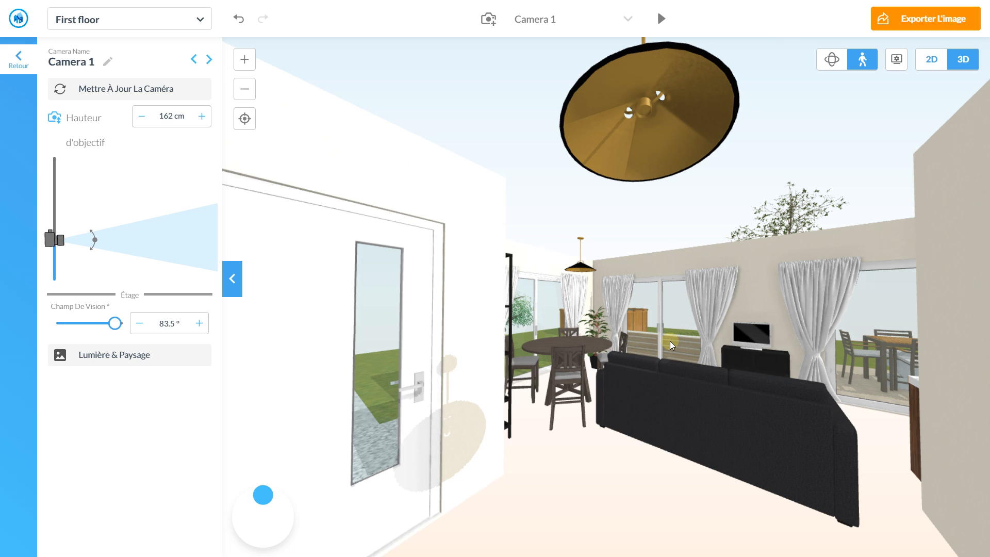
{"action": "key", "text": "Up"}
{"action": "key", "text": "Right"}
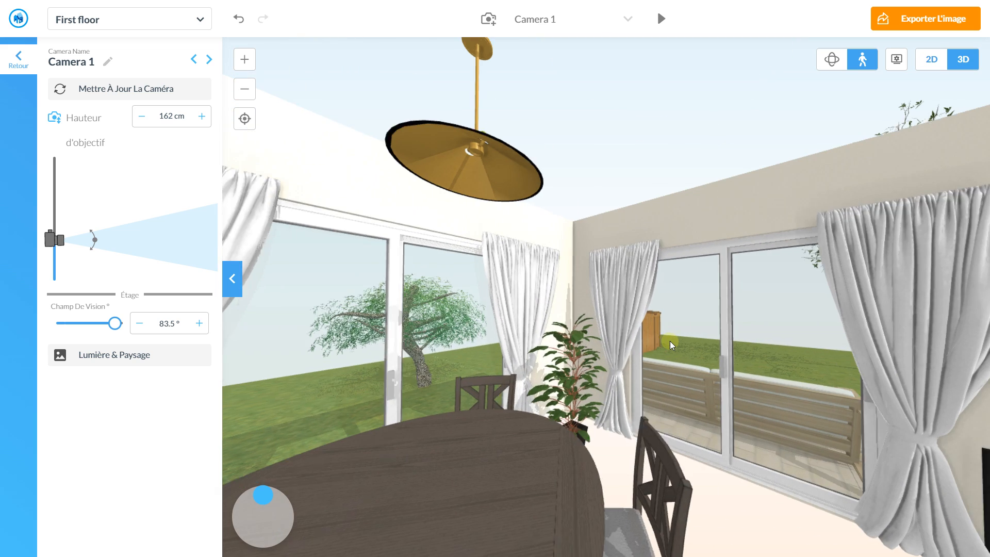
{"action": "key", "text": "Up"}
{"action": "key", "text": "Left"}
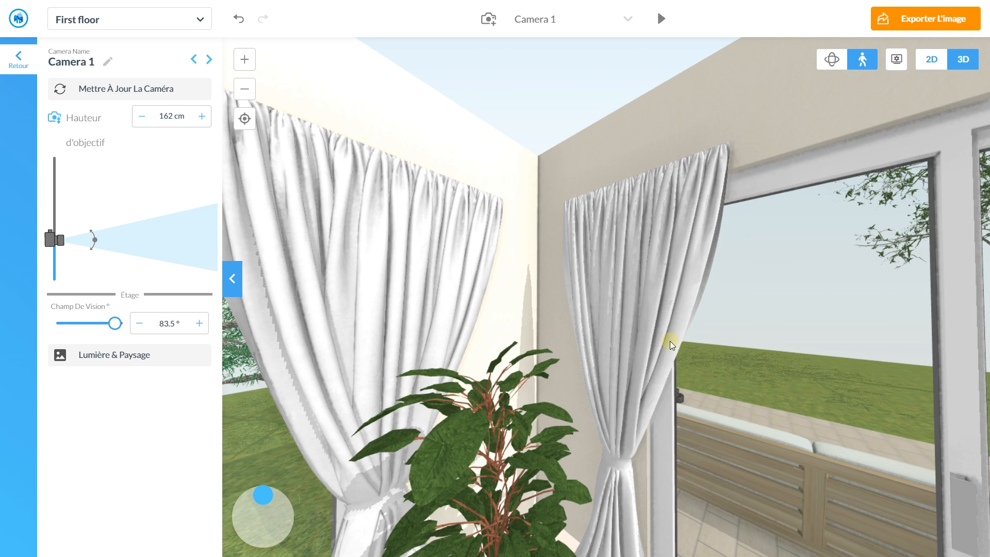
{"action": "left_click_drag", "start_coordinate": [529, 349], "coordinate": [881, 349]}
{"action": "key", "text": "Up"}
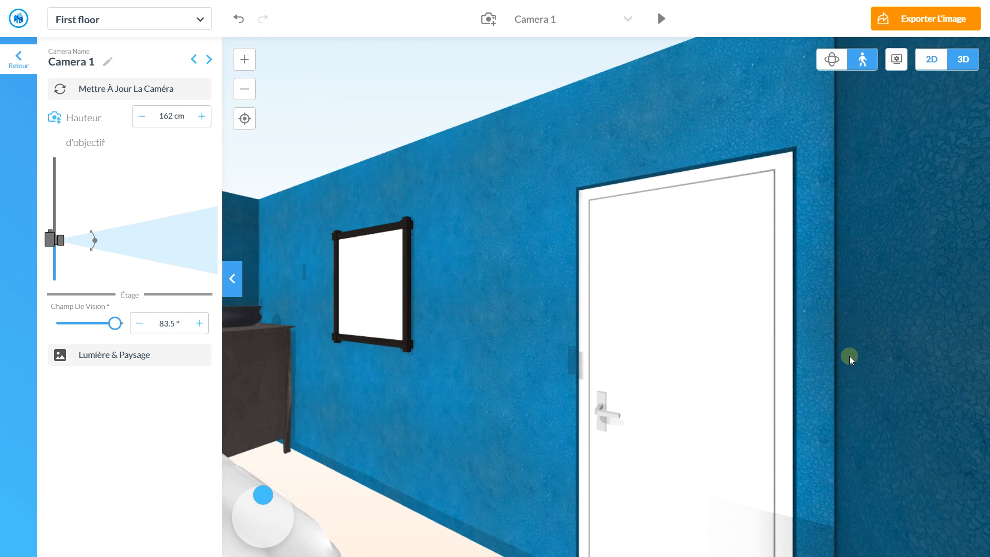
{"action": "key", "text": "Up"}
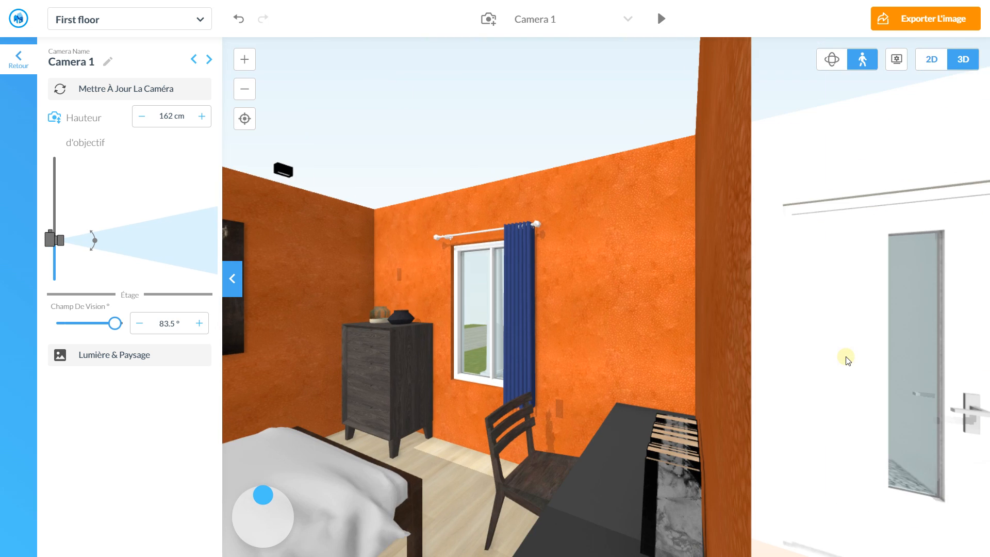
{"action": "key", "text": "Up"}
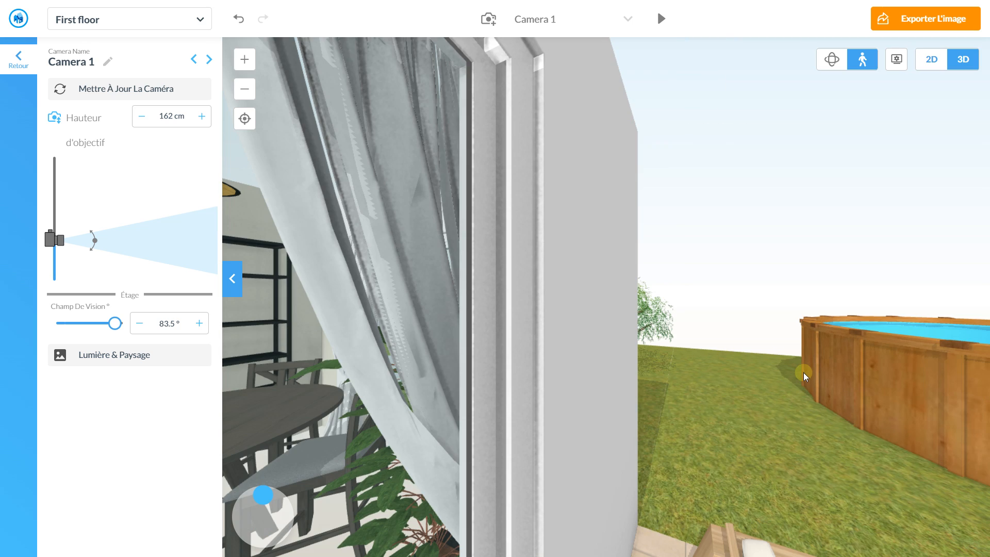
{"action": "left_click_drag", "start_coordinate": [804, 372], "coordinate": [621, 372]}
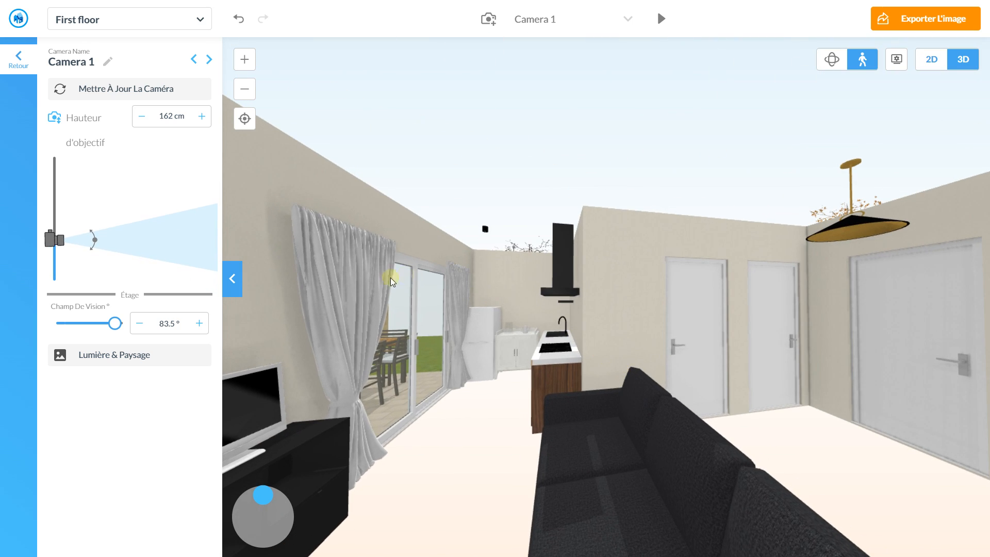
- Reframe the walkthrough view on the living room, looking from behind the dining table toward the kitchen
{"action": "left_click", "coordinate": [860, 61]}
{"action": "left_click", "coordinate": [108, 89]}
{"action": "scroll", "coordinate": [391, 239], "scroll_direction": "up", "scroll_amount": 5}
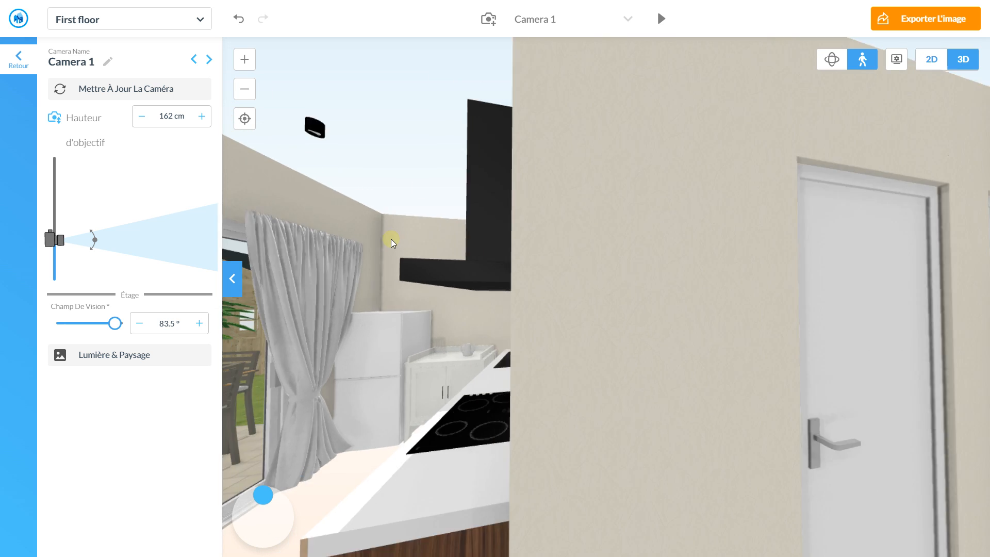
{"action": "scroll", "coordinate": [391, 240], "scroll_direction": "down", "scroll_amount": 5}
{"action": "scroll", "coordinate": [391, 240], "scroll_direction": "down", "scroll_amount": 3}
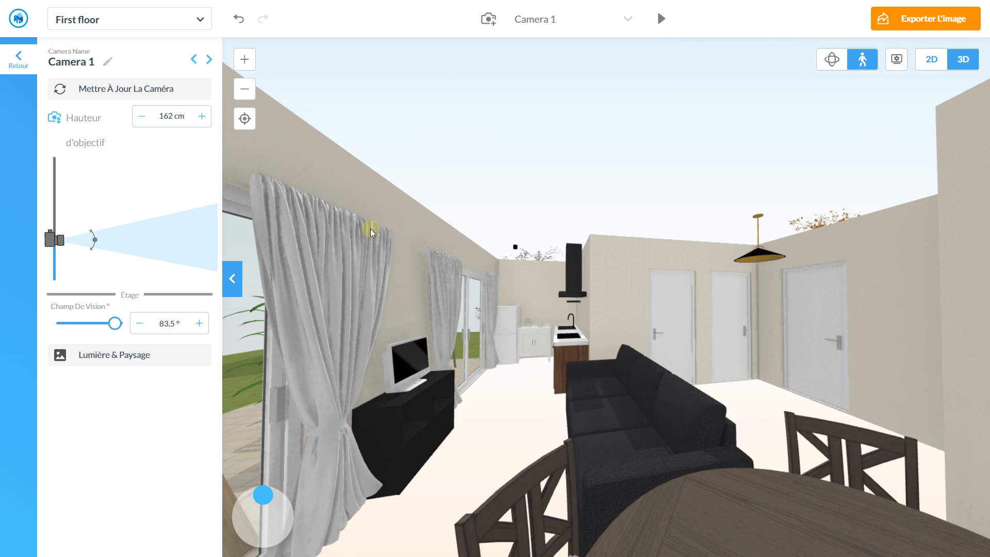
{"action": "left_click", "coordinate": [127, 93]}
{"action": "left_click", "coordinate": [96, 87]}
- Open the 3D display settings, face the terrace, and switch the cutaway walls option "Murs écorchés" on and off
{"action": "left_click", "coordinate": [896, 59]}
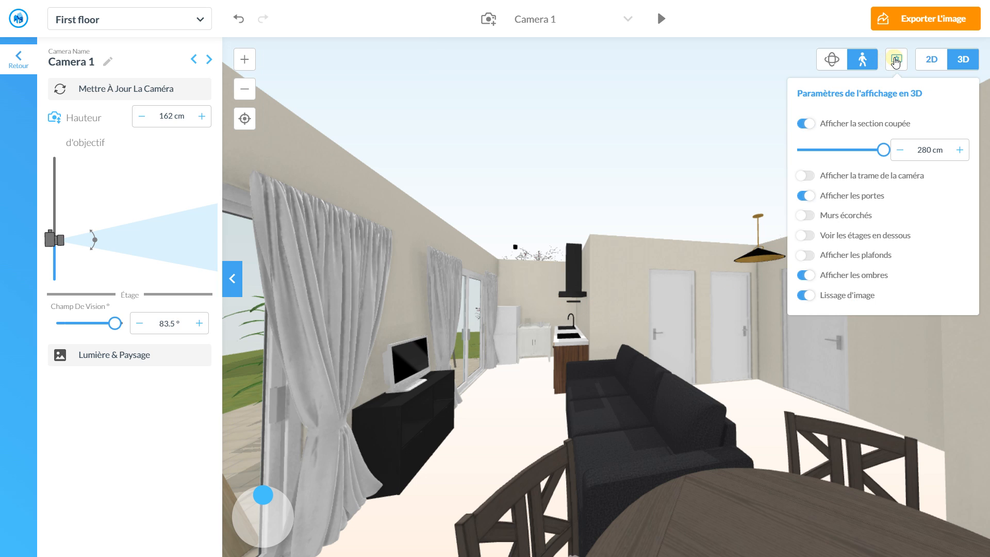
{"action": "left_click", "coordinate": [813, 224]}
{"action": "key", "text": "Left"}
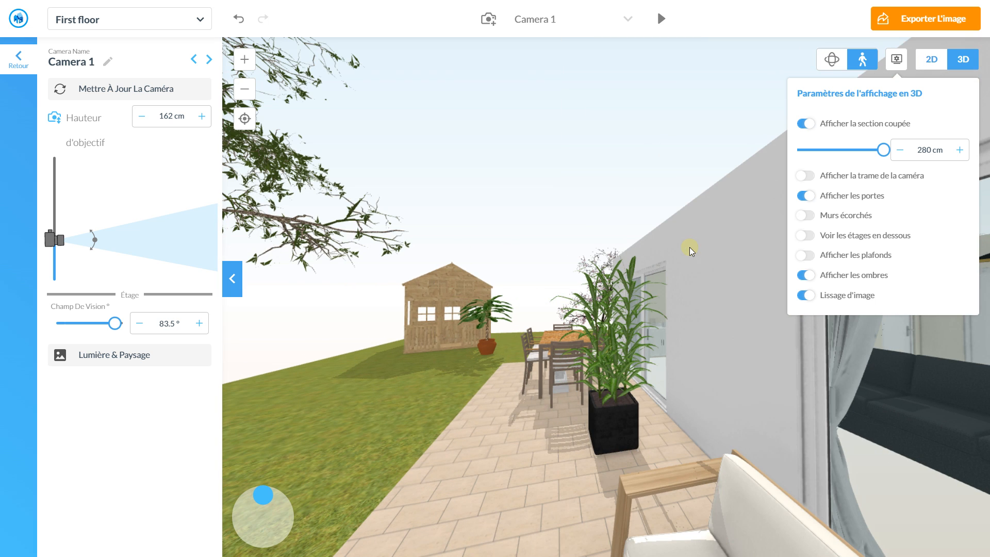
{"action": "left_click", "coordinate": [808, 216]}
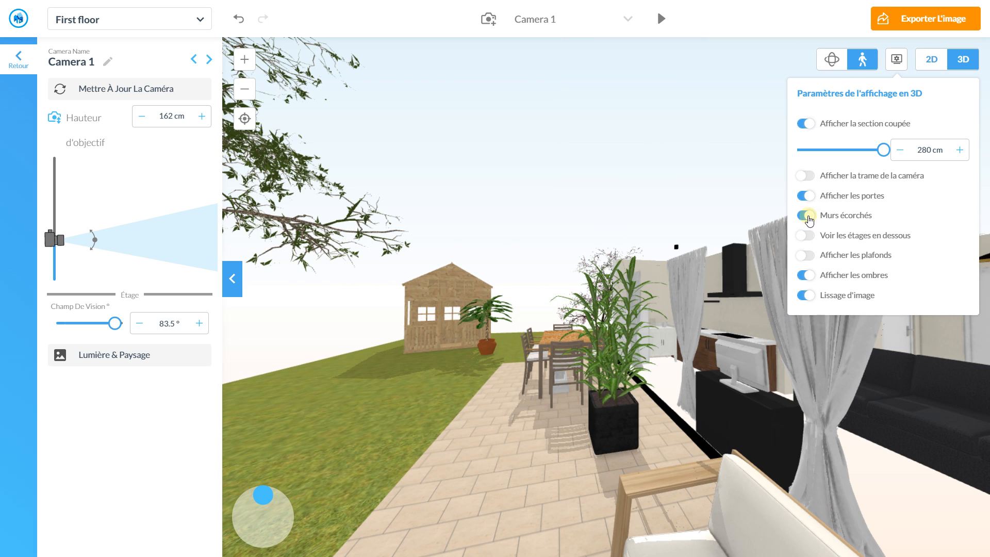
{"action": "left_click", "coordinate": [803, 217]}
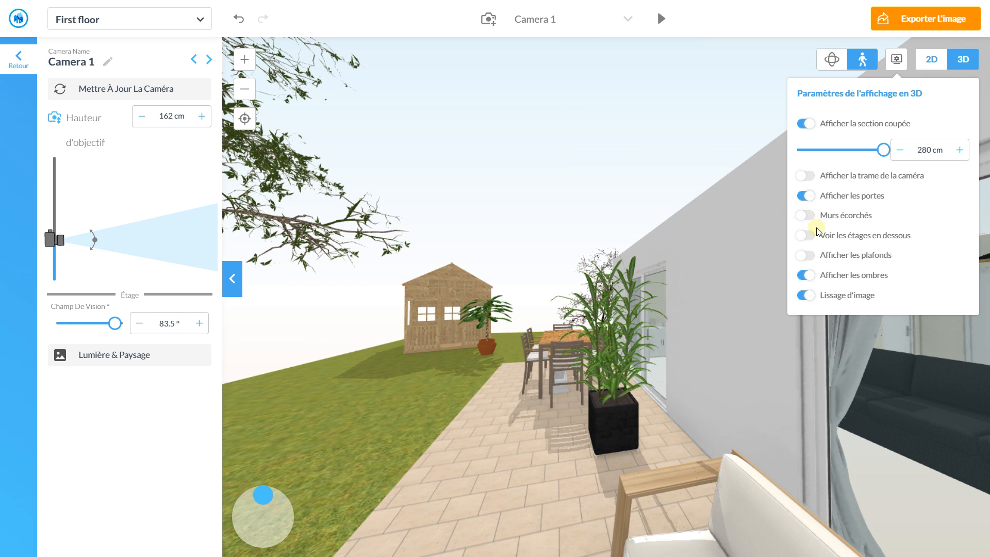
- Turn on the ceiling display option "Afficher les plafonds" and turn the view toward the living room interior
{"action": "left_click", "coordinate": [807, 255]}
{"action": "key", "text": "Right"}
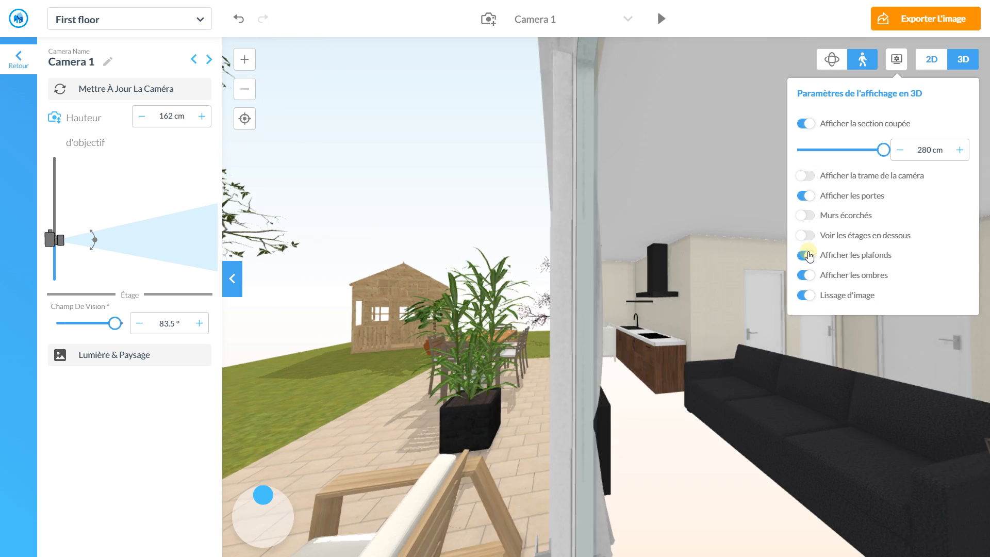
- Face the living room interior toward the kitchen and turn off the ceiling display option "Afficher les plafonds"
{"action": "key", "text": "Up"}
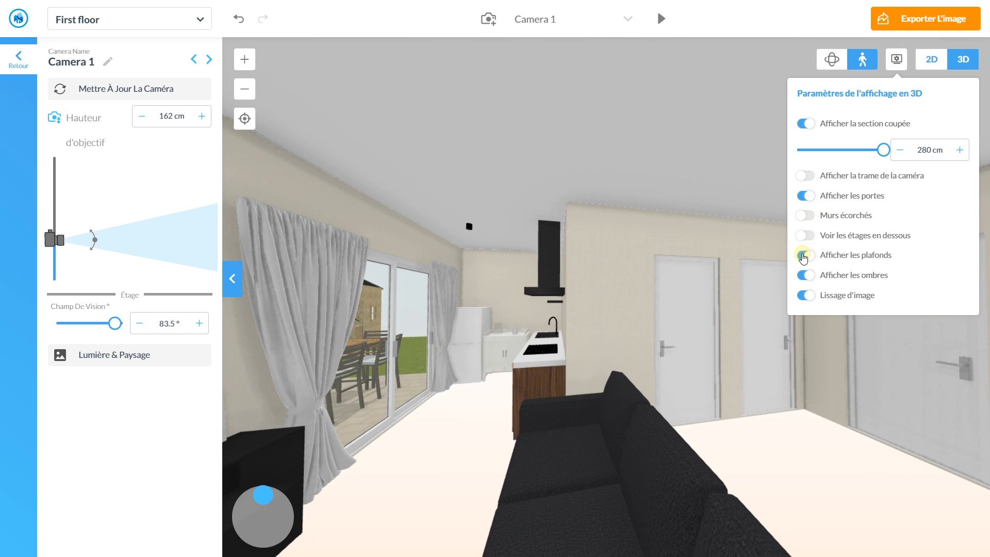
{"action": "left_click", "coordinate": [804, 256]}
{"action": "left_click", "coordinate": [599, 150]}
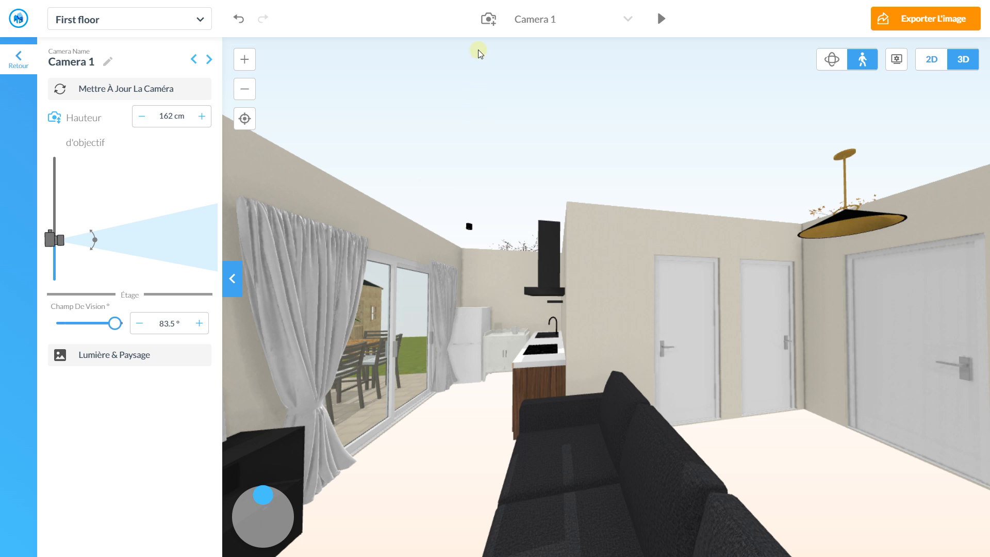
- Save the current living room view as a new camera and open its name for editing
{"action": "left_click", "coordinate": [485, 22]}
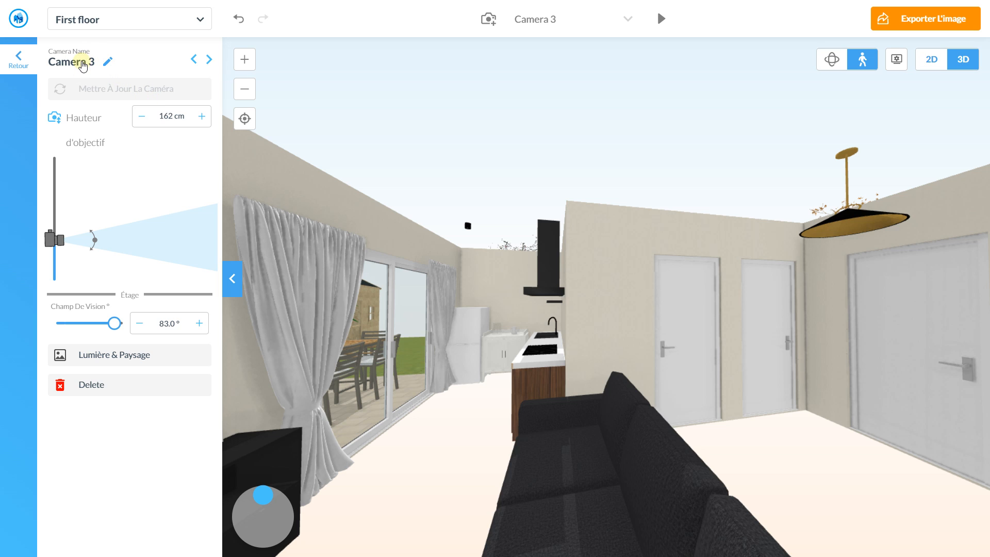
{"action": "left_click", "coordinate": [90, 63]}
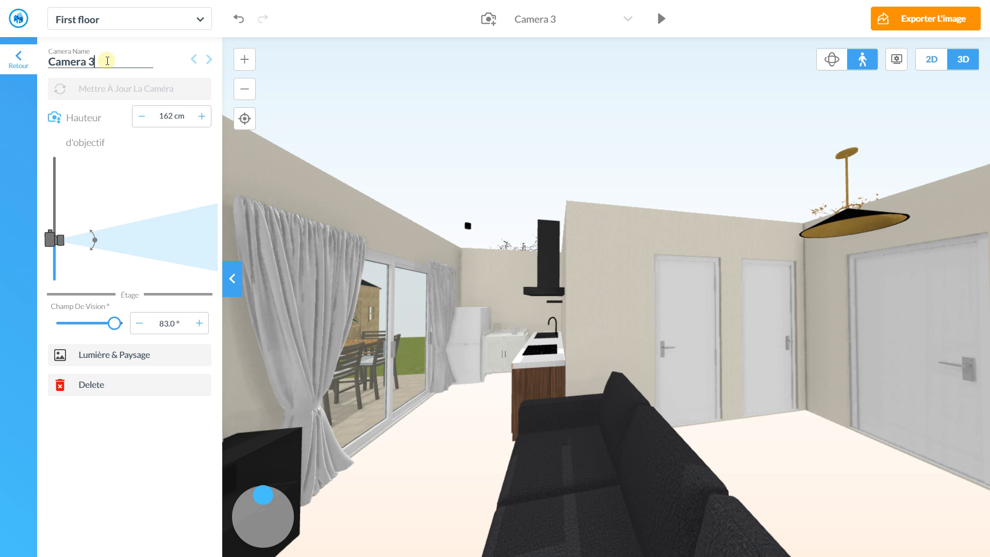
{"action": "left_click", "coordinate": [166, 178]}
{"action": "left_click_drag", "start_coordinate": [166, 177], "coordinate": [174, 230]}
- Walk into the orange bedroom and frame the view on the bed, wardrobe and stag painting
{"action": "key", "text": "Right"}
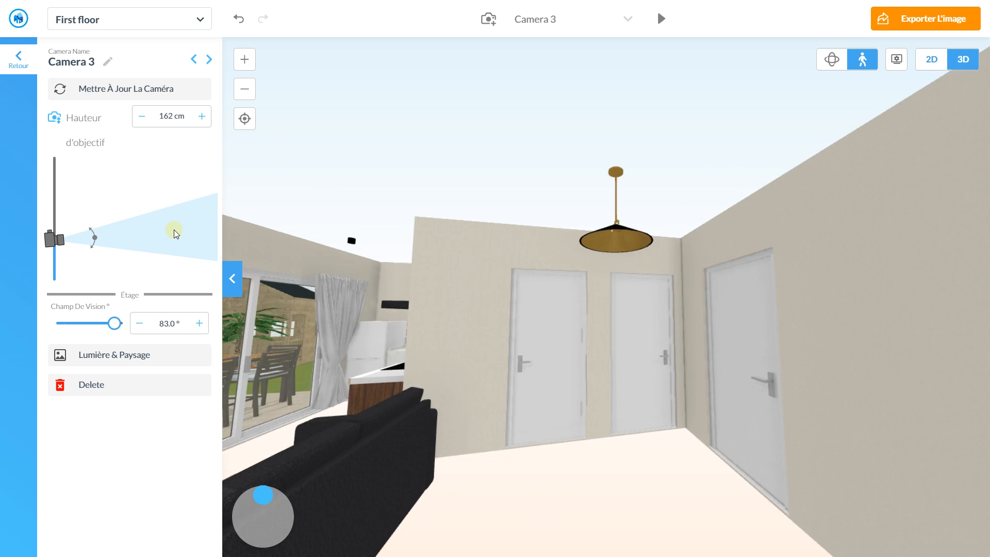
{"action": "key", "text": "Up"}
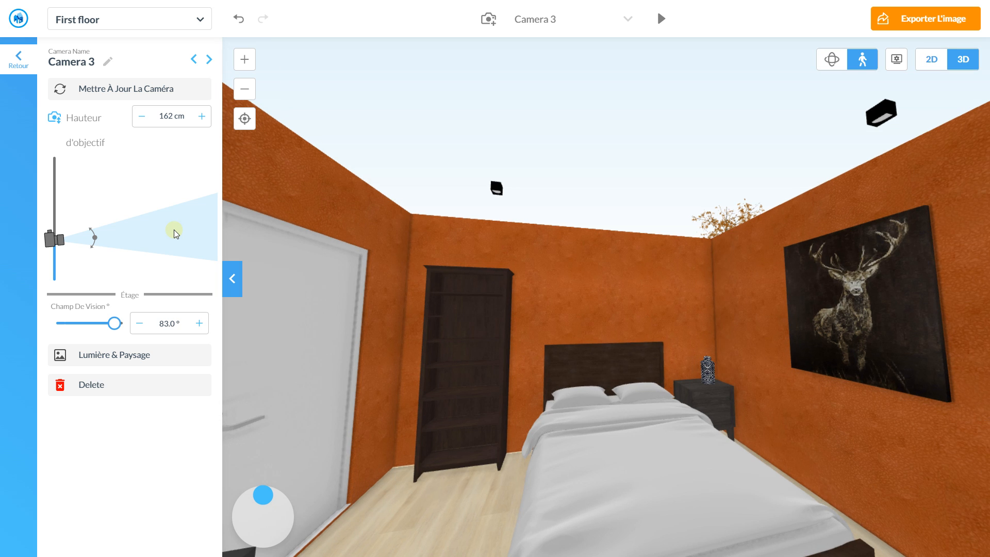
{"action": "key", "text": "Right"}
{"action": "left_click_drag", "start_coordinate": [371, 318], "coordinate": [350, 322]}
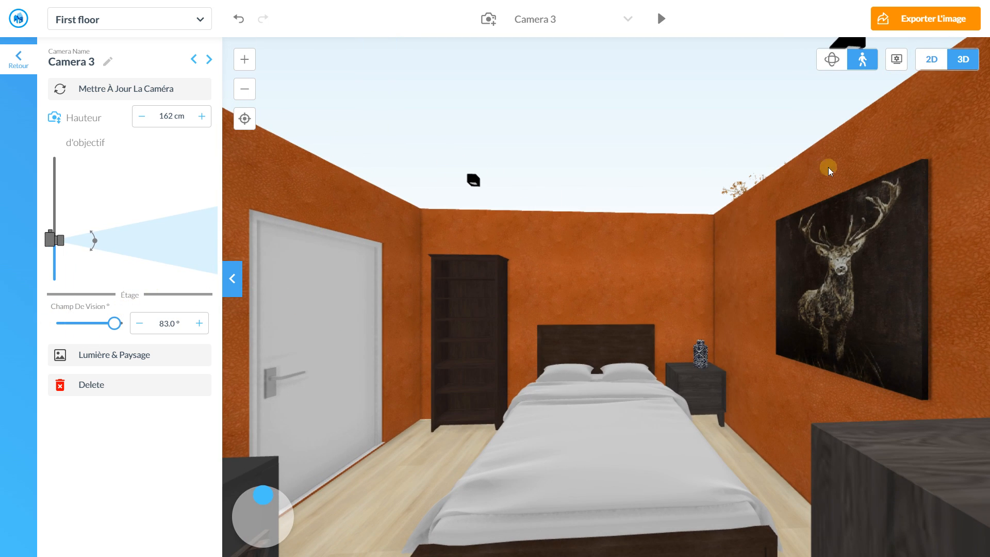
- Turn on the ceiling display option "Afficher les plafonds" and update Camera 3 with the orange bedroom view
{"action": "left_click", "coordinate": [897, 60]}
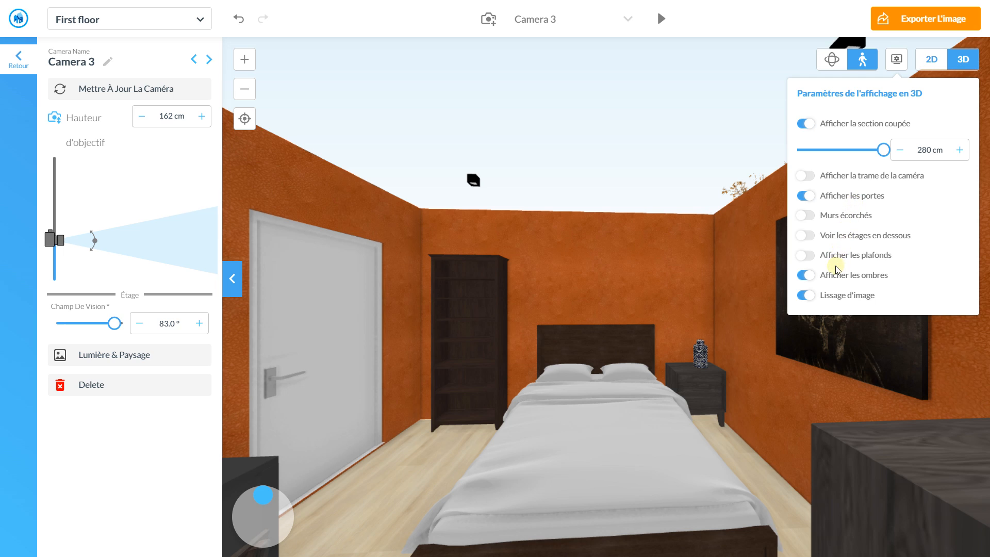
{"action": "left_click", "coordinate": [807, 255]}
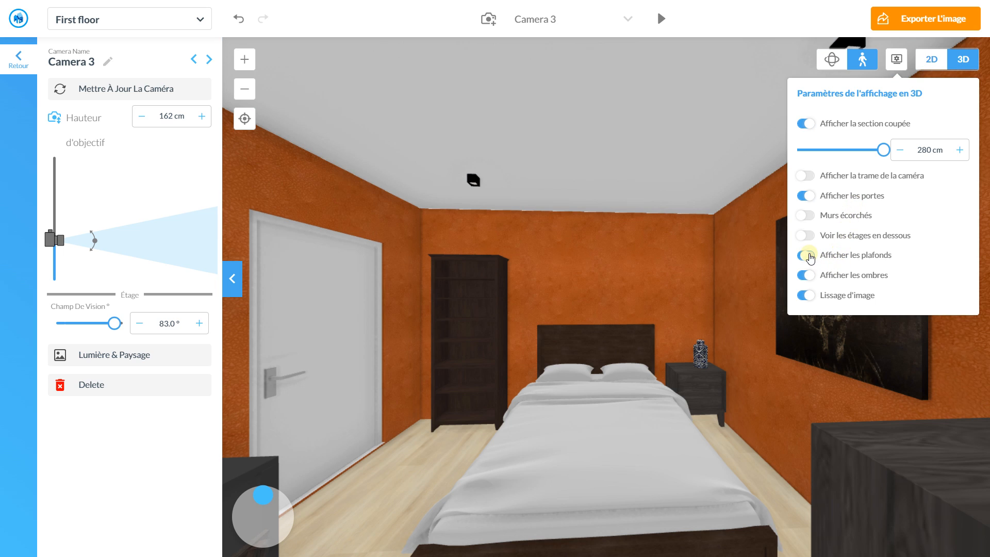
{"action": "left_click", "coordinate": [415, 420]}
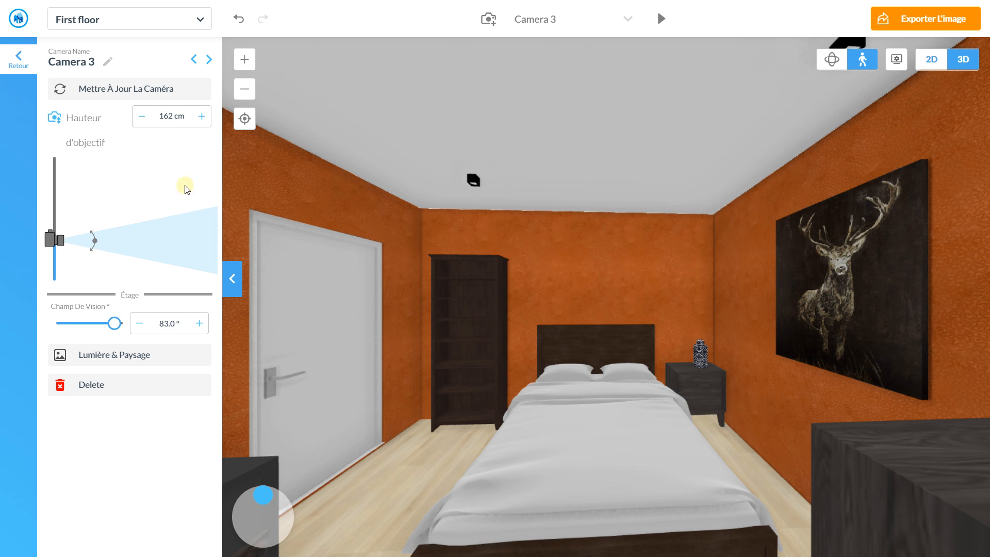
{"action": "left_click", "coordinate": [117, 91]}
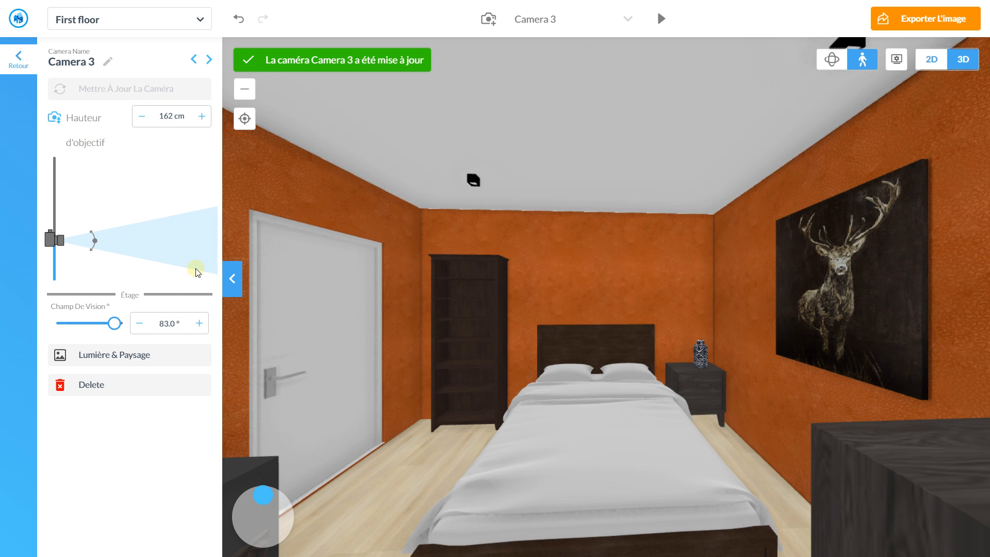
- Add a new camera from the bedroom view and move it outside, past the front of the house to the pool
{"action": "left_click", "coordinate": [489, 20]}
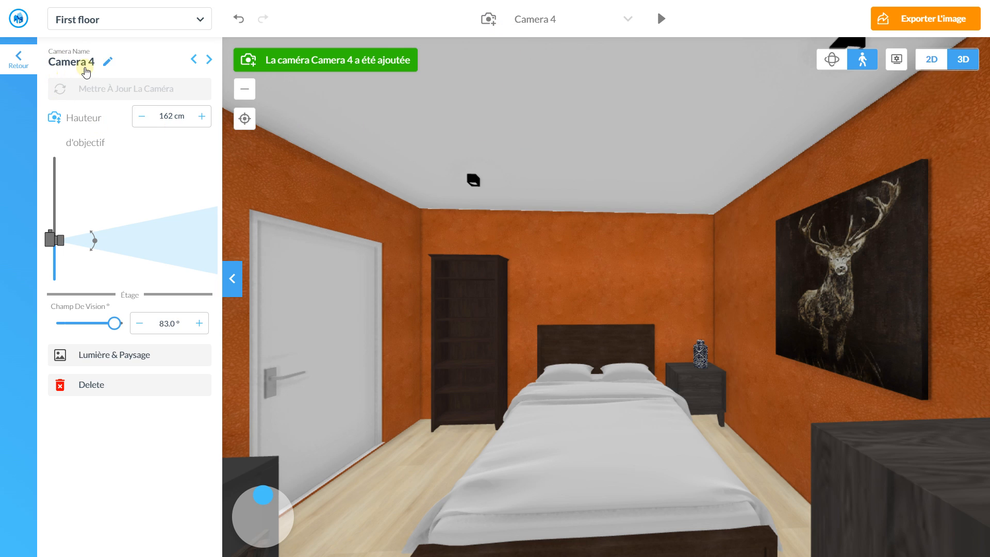
{"action": "scroll", "coordinate": [481, 258], "scroll_direction": "down", "scroll_amount": 5}
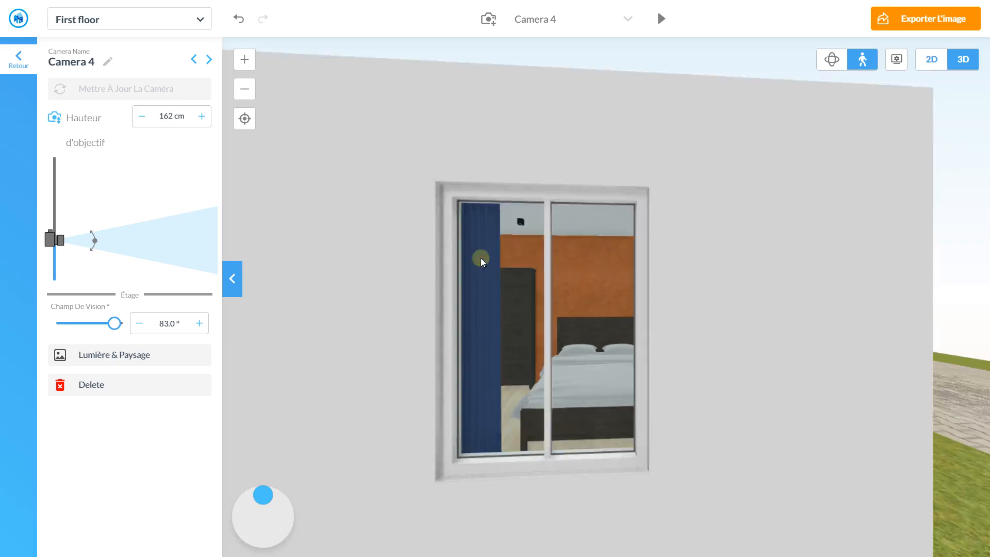
{"action": "scroll", "coordinate": [481, 258], "scroll_direction": "down", "scroll_amount": 5}
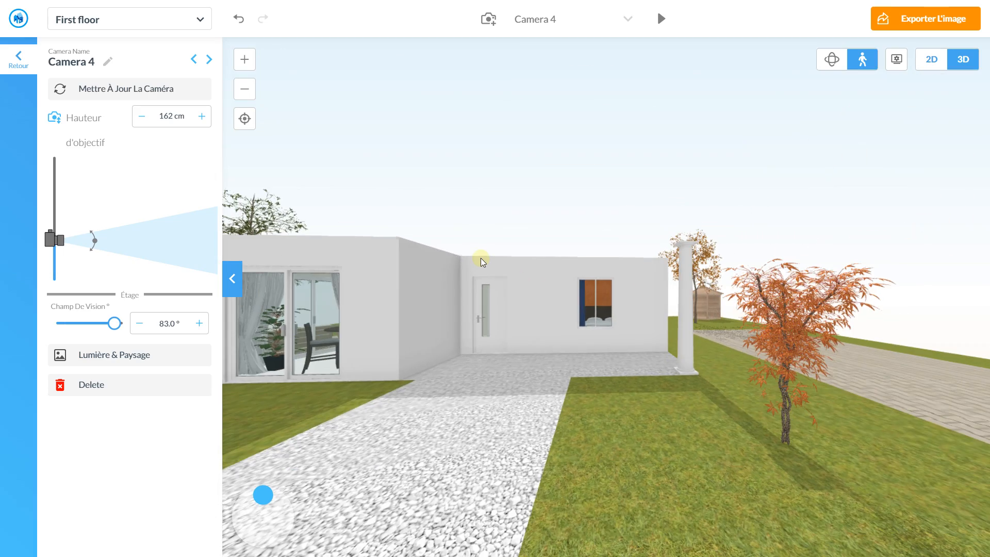
{"action": "key", "text": "Left"}
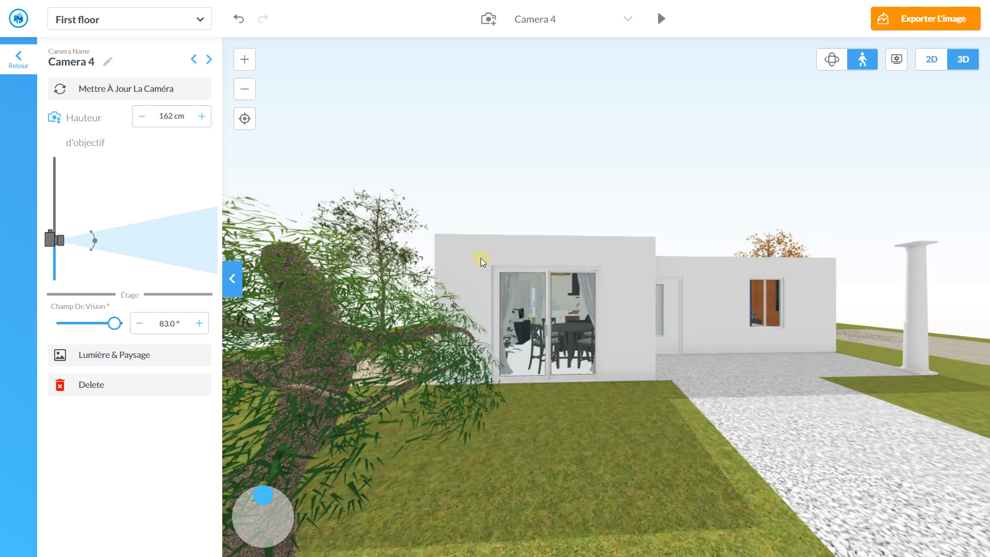
{"action": "key", "text": "Left"}
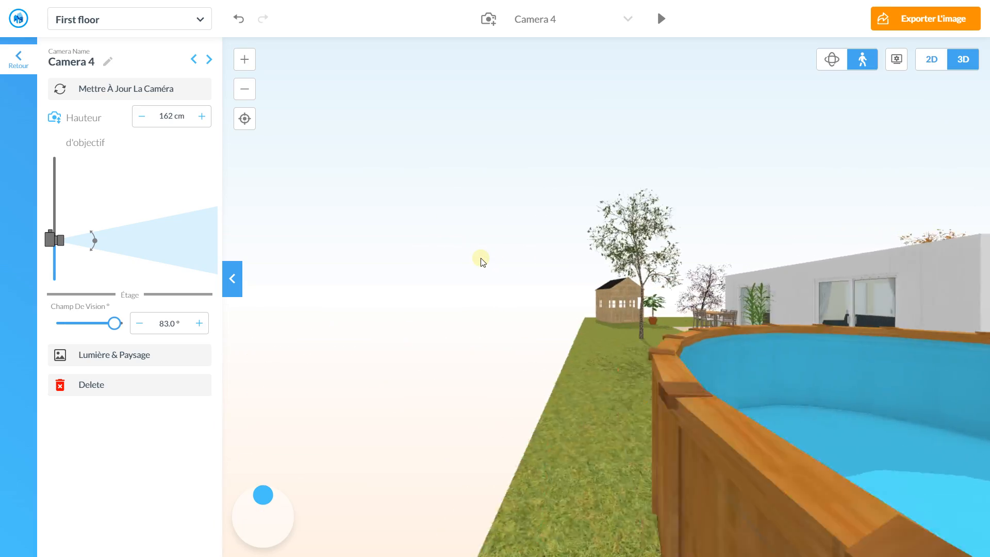
- Walk through the garden, frame the terrace with its sofa and dining table, and update Camera 4 with this view
{"action": "key", "text": "Up"}
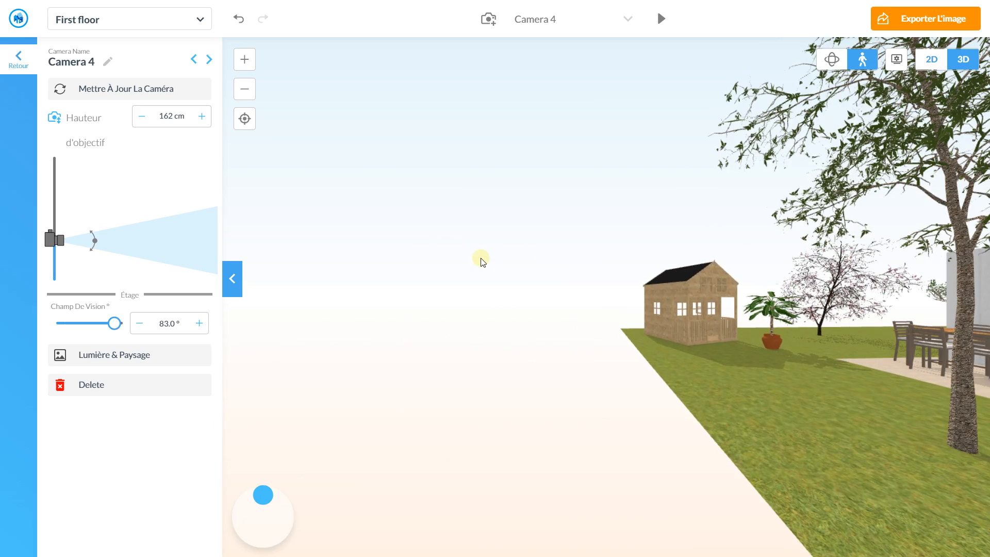
{"action": "left_click_drag", "start_coordinate": [803, 317], "coordinate": [896, 319]}
{"action": "key", "text": "Up"}
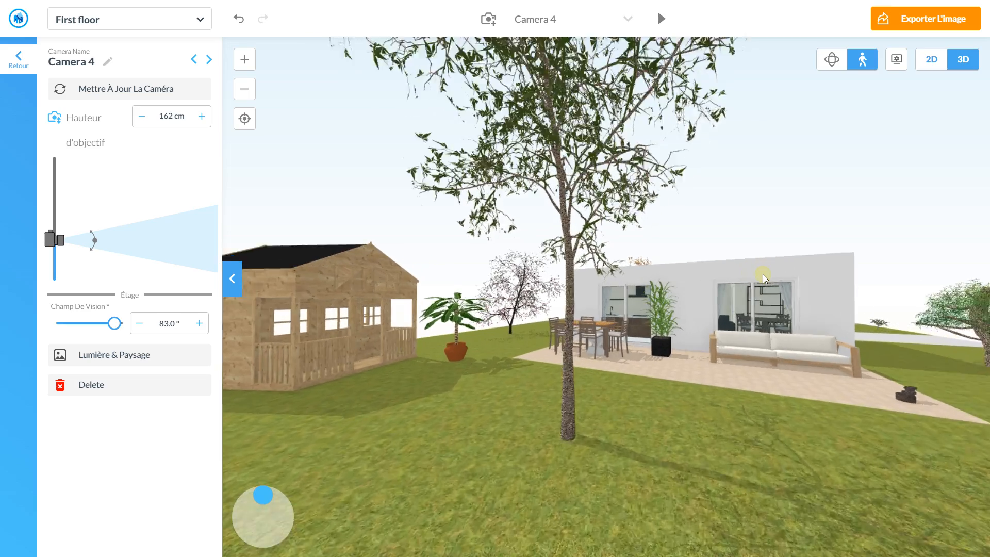
{"action": "key", "text": "Right"}
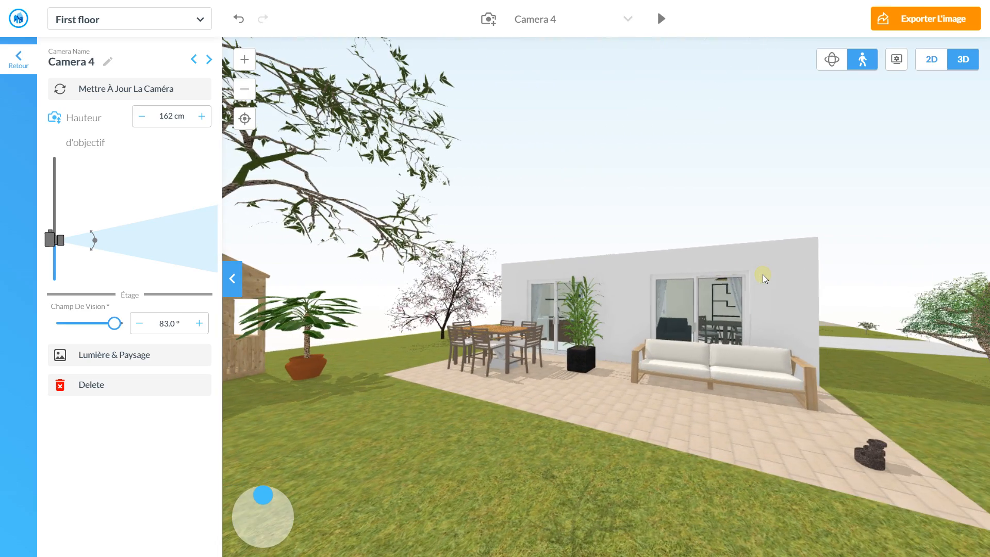
{"action": "key", "text": "Right"}
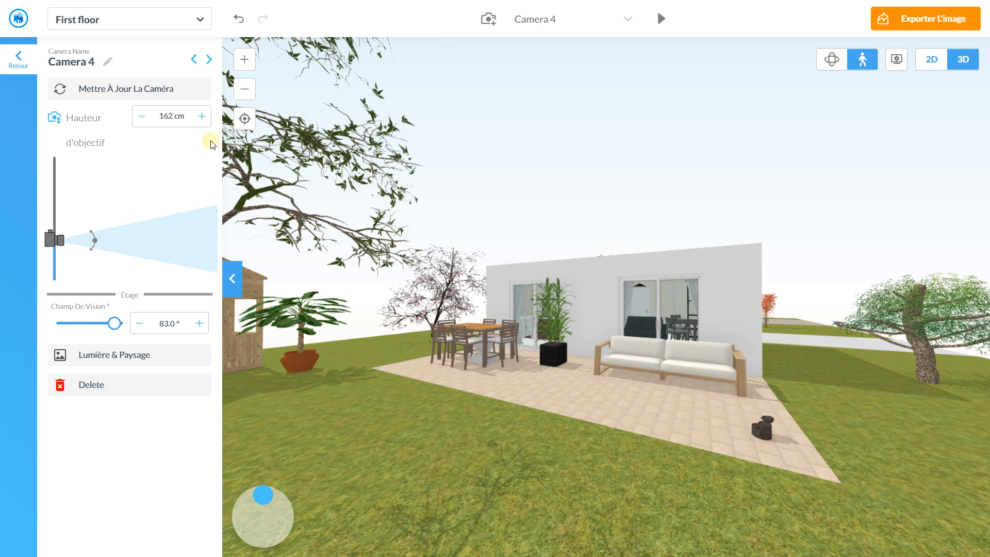
{"action": "left_click", "coordinate": [106, 88]}
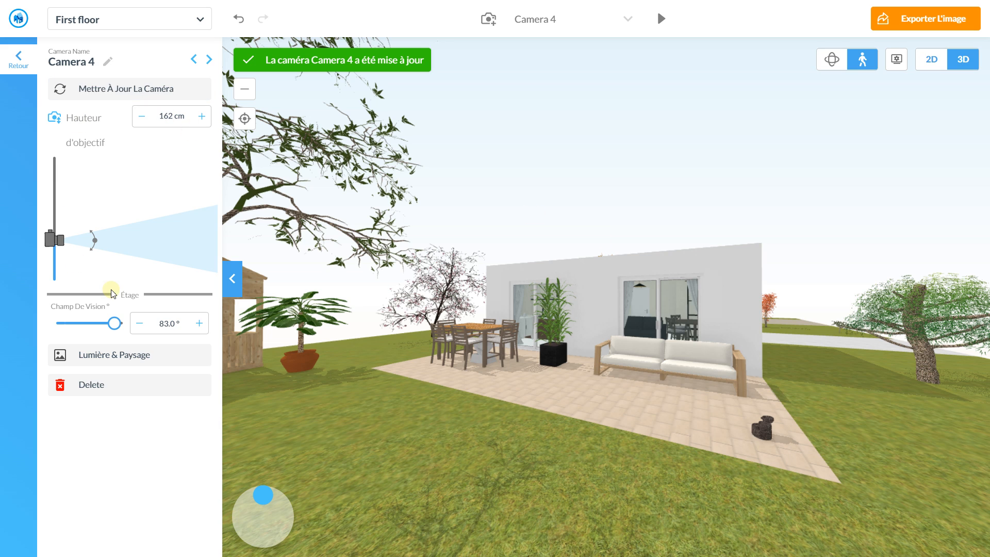
- Try the sunny, dark green night and bright blue skies in the light and landscape settings, ending with the turquoise gradient sky
{"action": "left_click", "coordinate": [102, 355]}
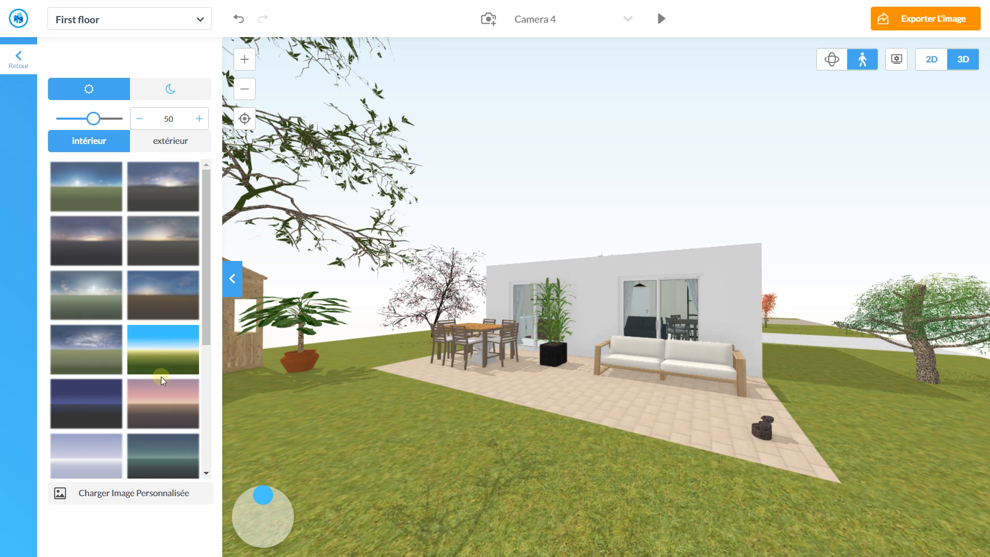
{"action": "left_click", "coordinate": [93, 195]}
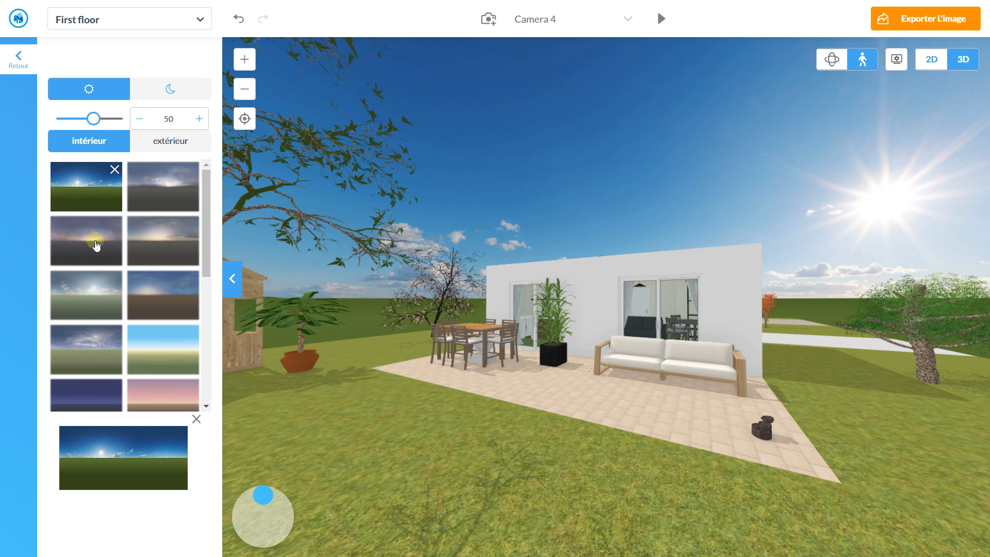
{"action": "scroll", "coordinate": [173, 288], "scroll_direction": "down", "scroll_amount": 3}
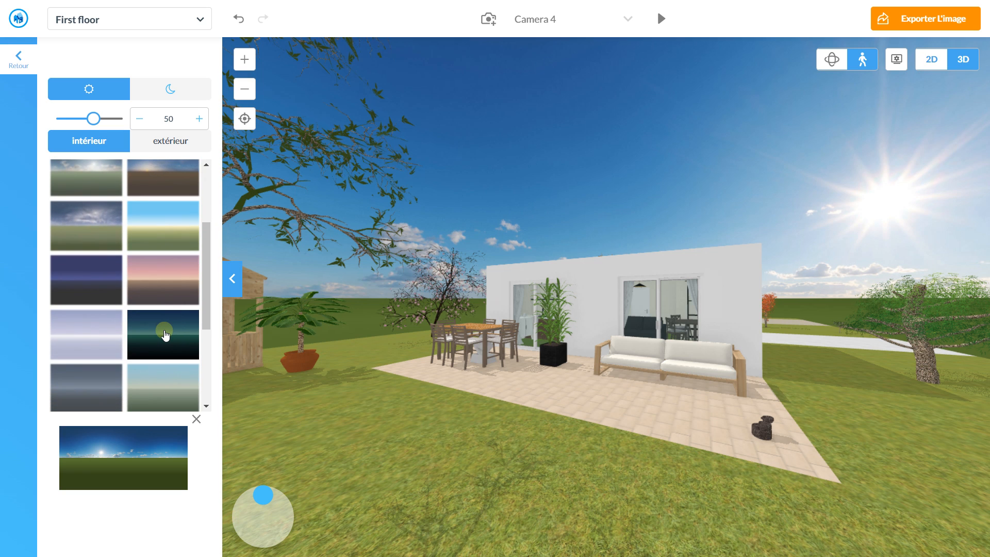
{"action": "left_click", "coordinate": [164, 335]}
{"action": "scroll", "coordinate": [158, 372], "scroll_direction": "down", "scroll_amount": 3}
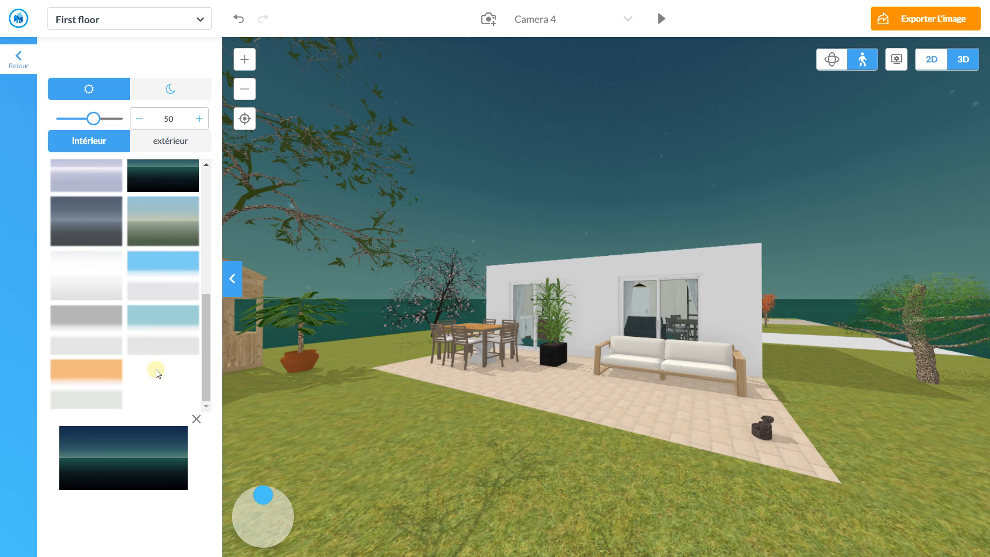
{"action": "left_click", "coordinate": [148, 264]}
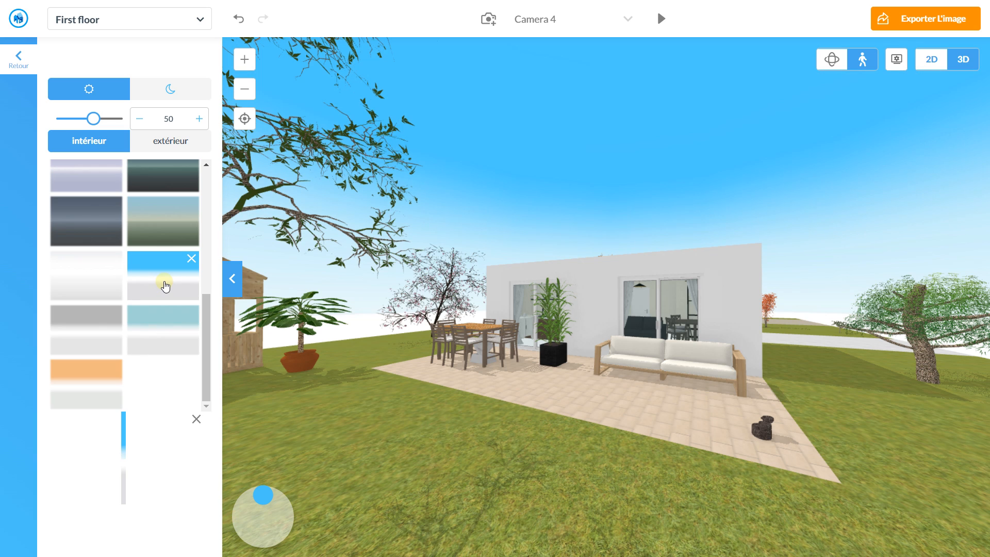
{"action": "left_click", "coordinate": [165, 314]}
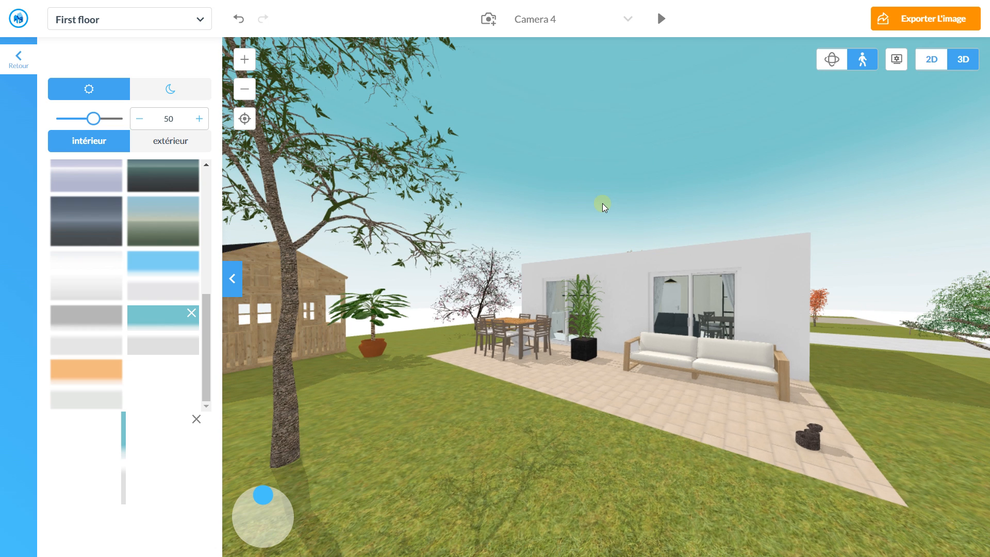
- Reframe the terrace view to include the pool's edge and update Camera 4 with the new sky
{"action": "left_click_drag", "start_coordinate": [448, 258], "coordinate": [462, 261]}
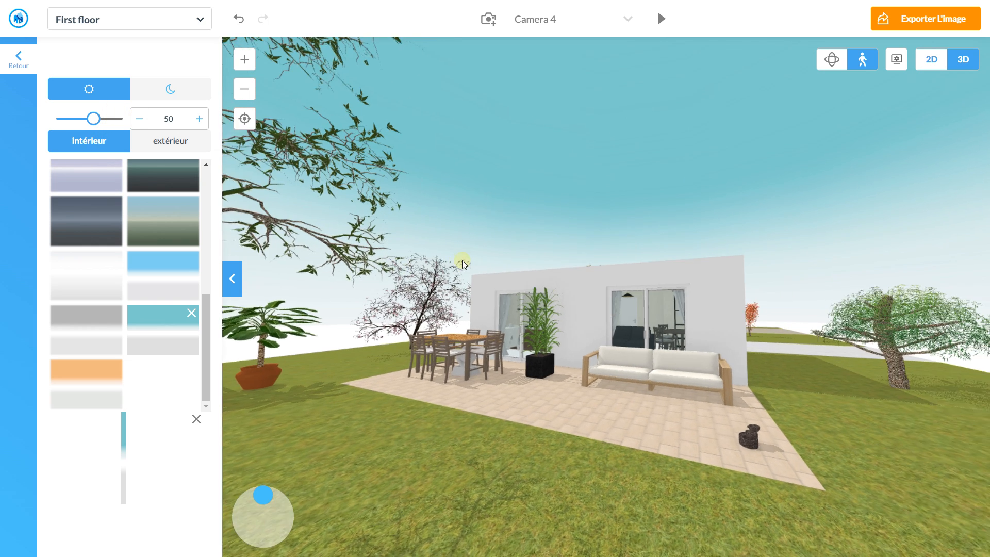
{"action": "left_click", "coordinate": [23, 68]}
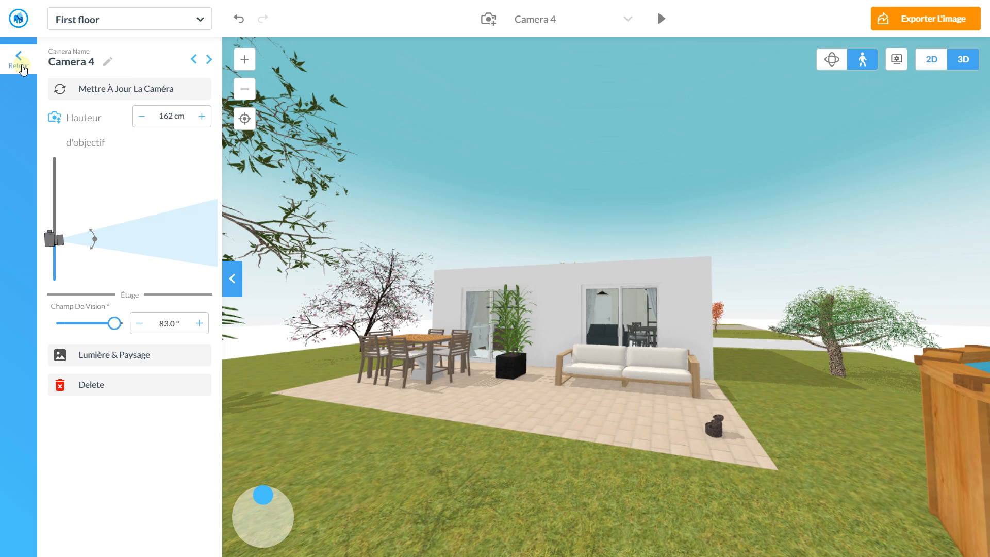
{"action": "left_click", "coordinate": [138, 90]}
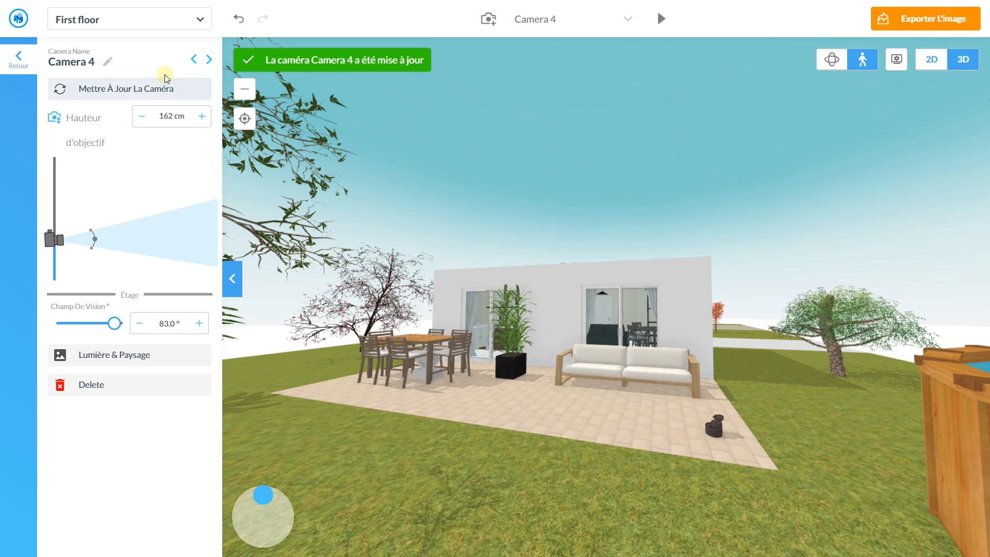
- Review the saved views from Camera 1 to Camera 4 in turn, then start and cancel the deletion of Camera 4
{"action": "left_click", "coordinate": [208, 60]}
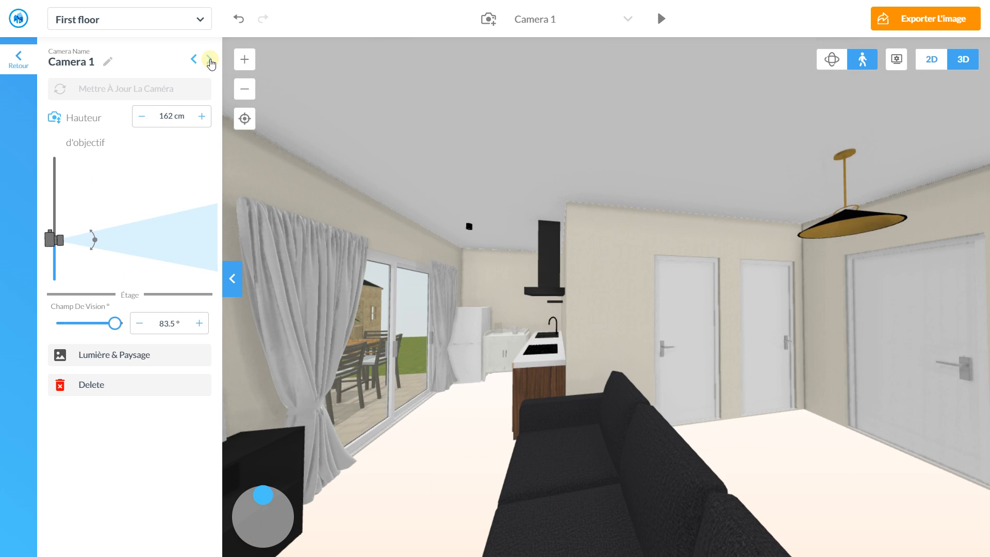
{"action": "left_click", "coordinate": [210, 60]}
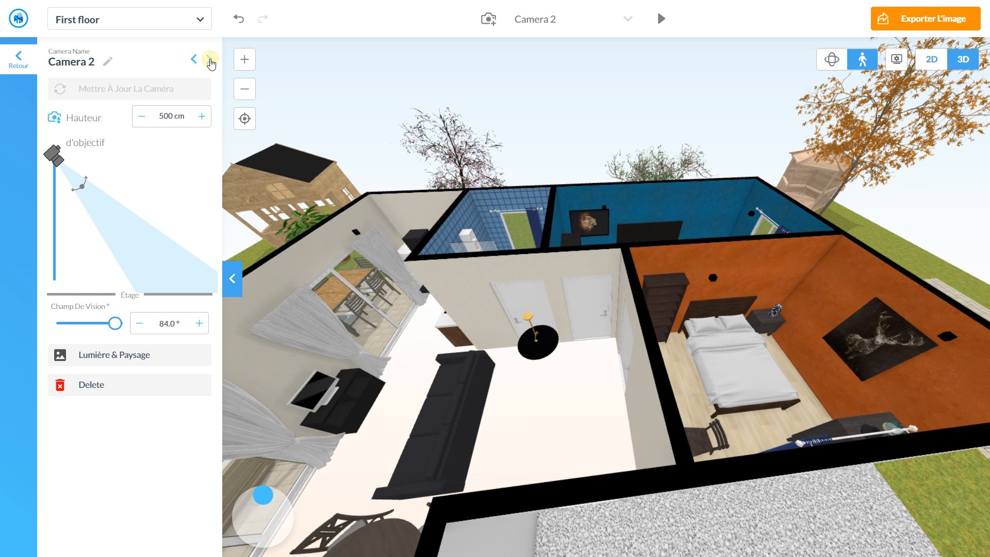
{"action": "left_click", "coordinate": [209, 60]}
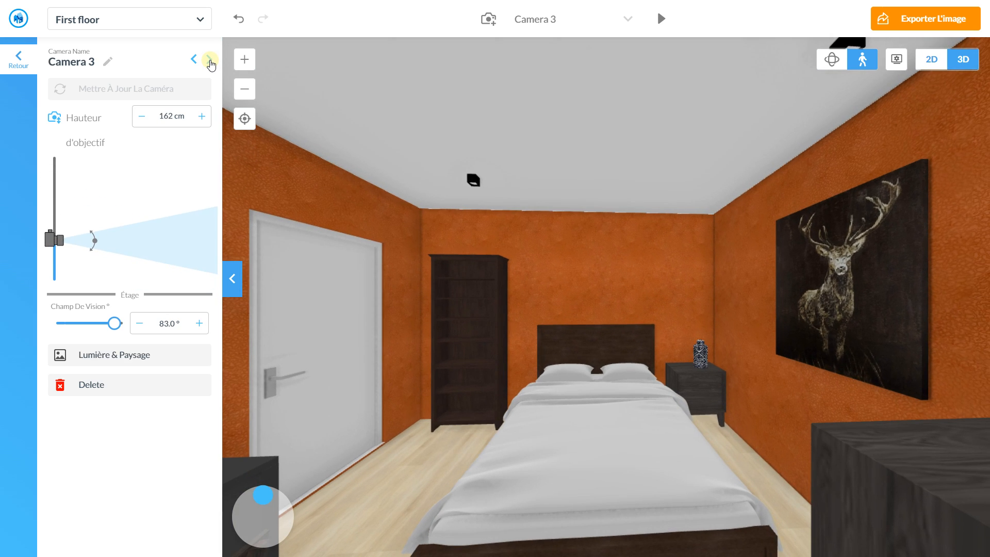
{"action": "left_click", "coordinate": [210, 61]}
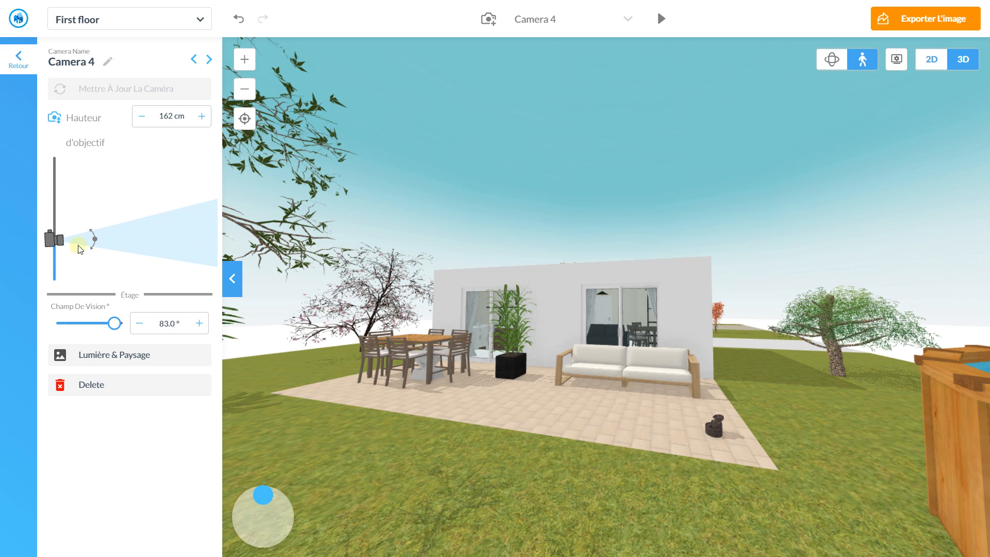
{"action": "left_click", "coordinate": [78, 384]}
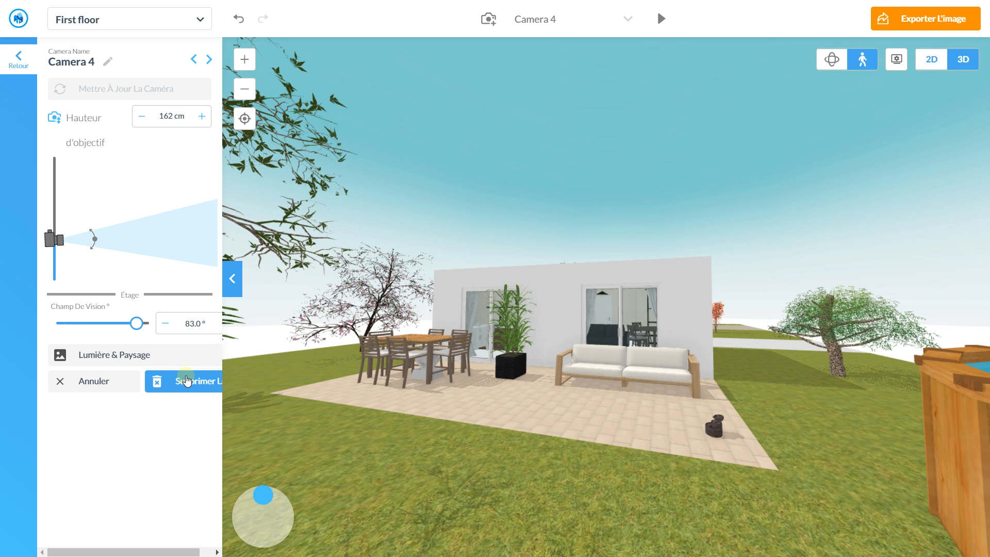
{"action": "left_click", "coordinate": [96, 381]}
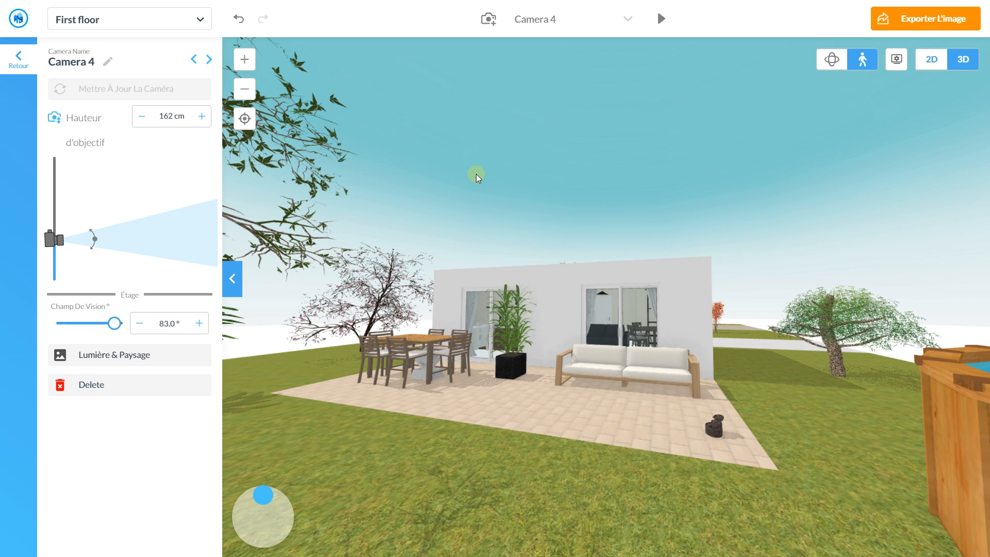
- Switch to the 2D floor plan, go back to the 3D terrace view, and return to the whole 2D plan
{"action": "left_click", "coordinate": [927, 58]}
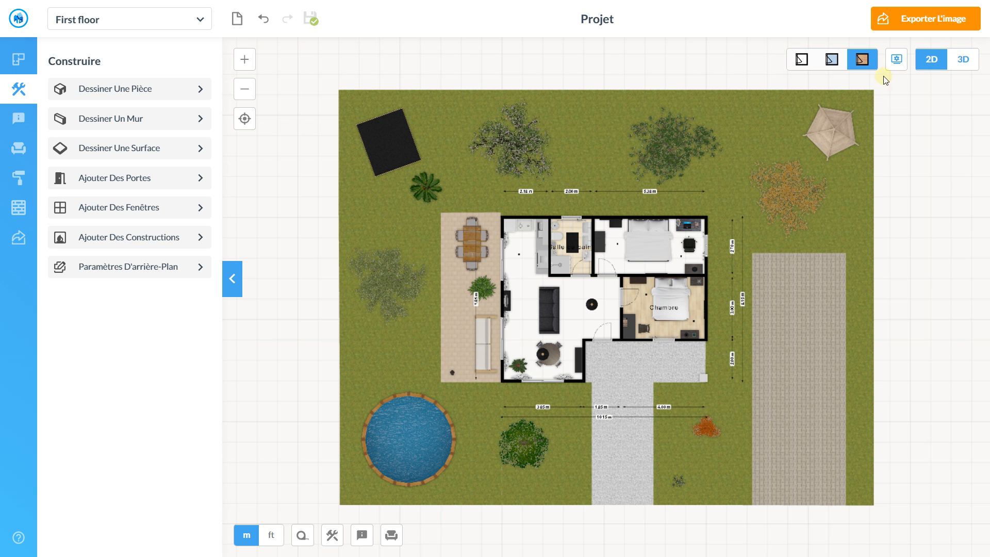
{"action": "left_click", "coordinate": [959, 66]}
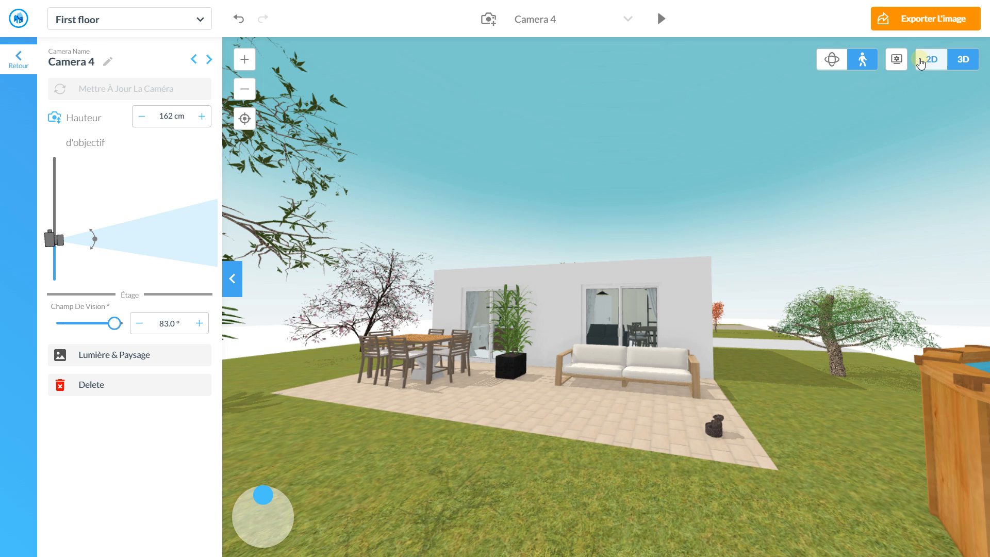
{"action": "left_click", "coordinate": [923, 61]}
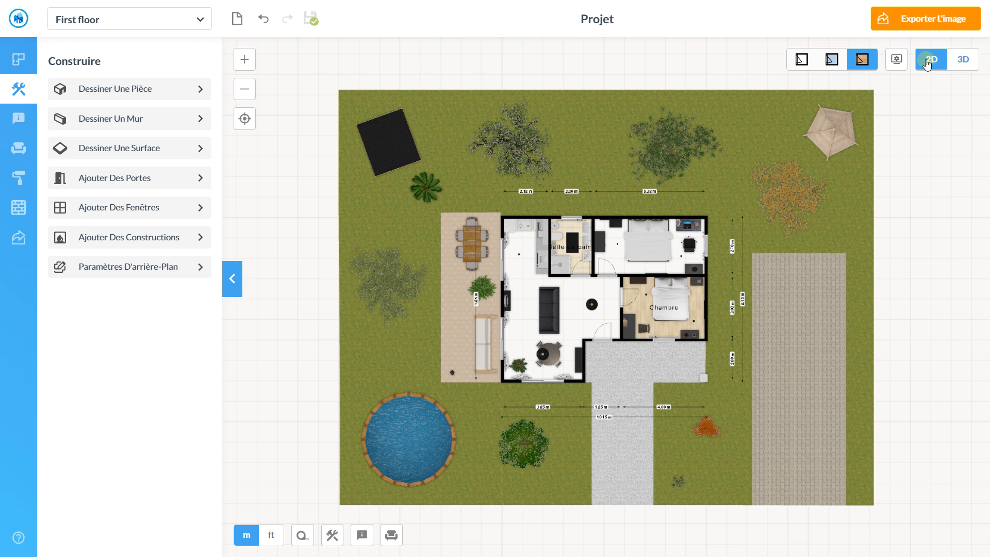
{"action": "scroll", "coordinate": [463, 305], "scroll_direction": "down", "scroll_amount": 4}
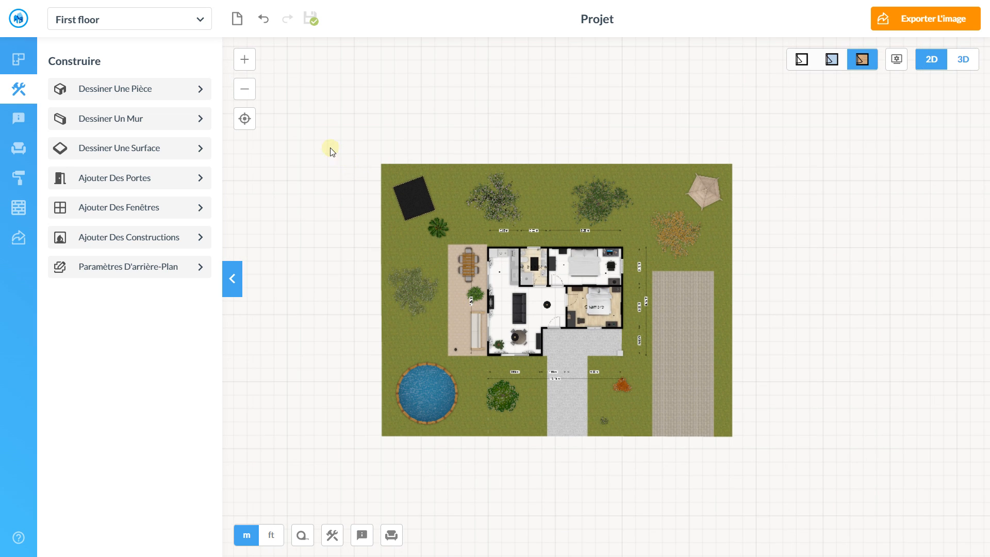